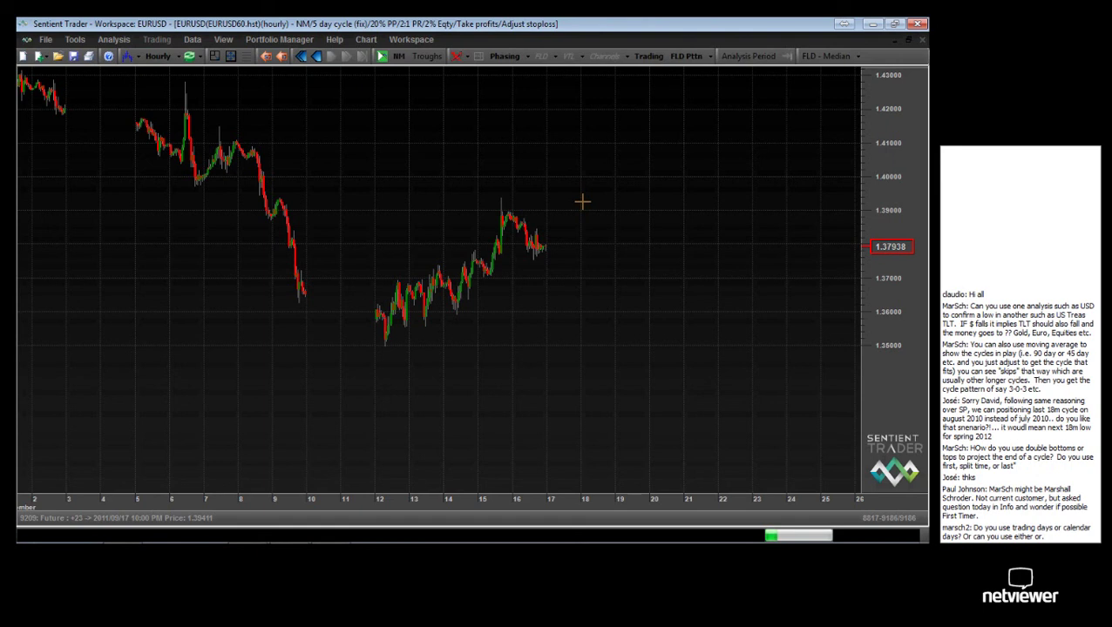
Switch to chart window 1, the daily EURUSD1440 Trader Chat II chart with its cycle markers.
click(366, 39)
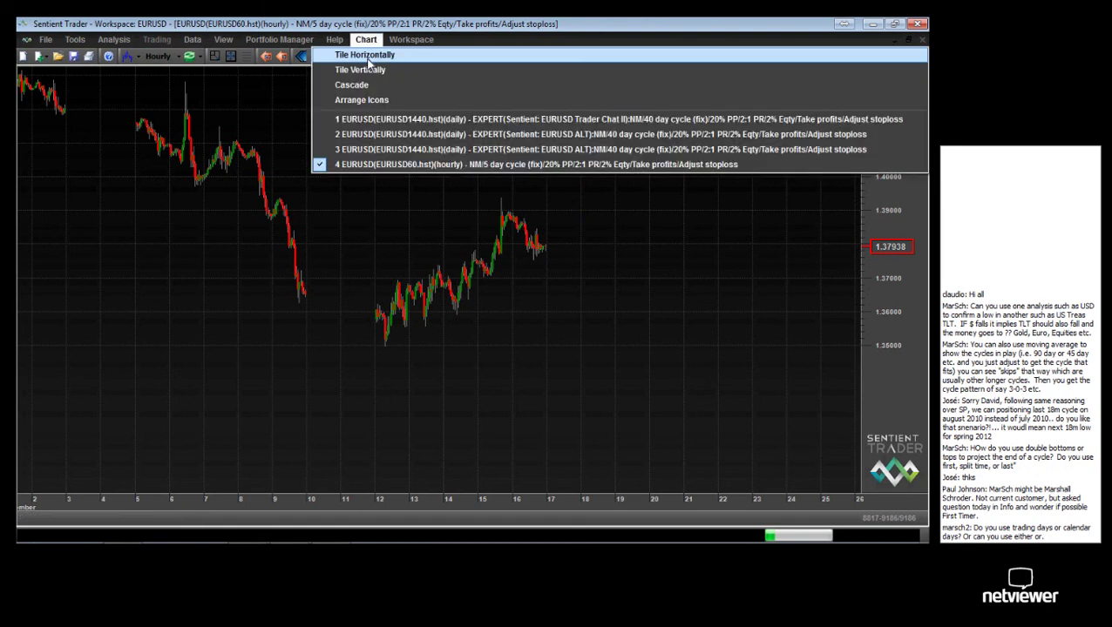
click(404, 121)
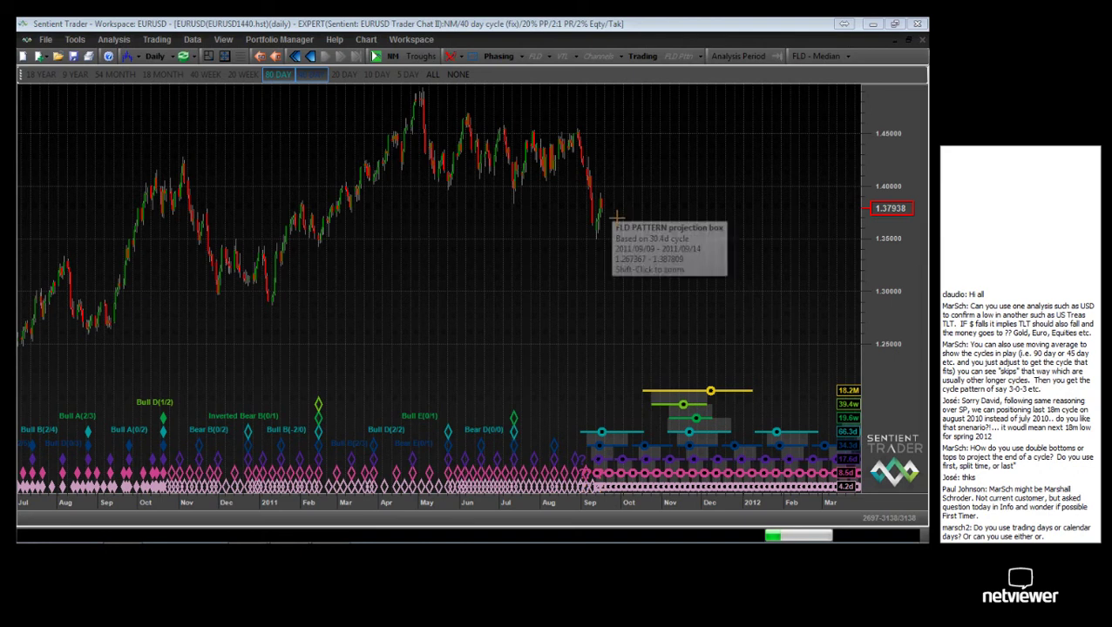
Bring the daily EURUSD Trader Chat II chart back in front of the hourly chart, ready for Analysis.
double_click(626, 222)
click(365, 39)
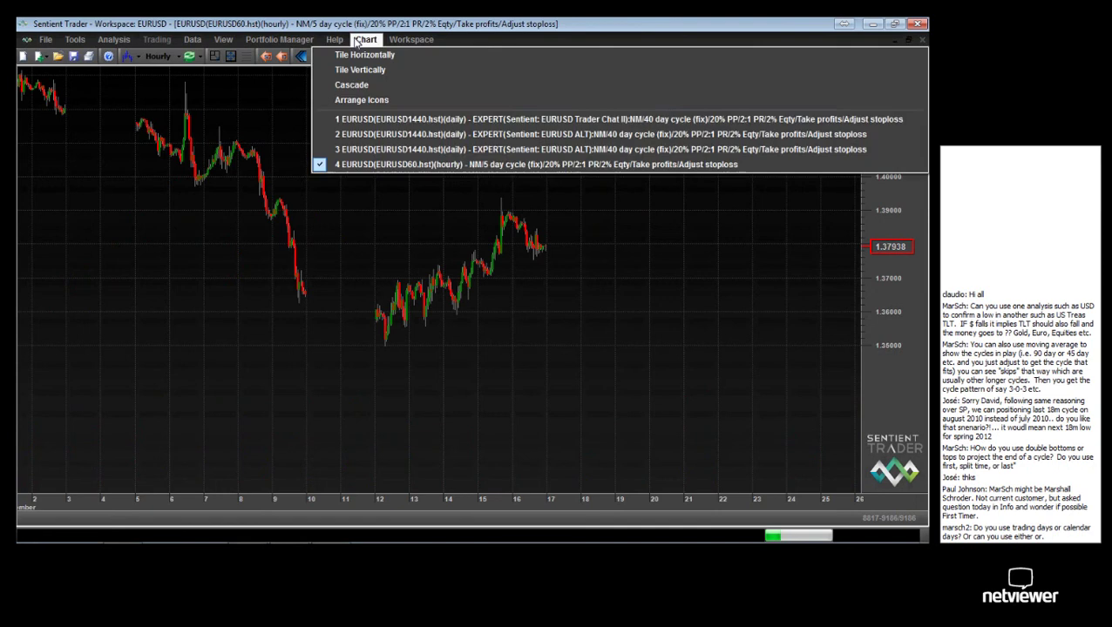
click(421, 121)
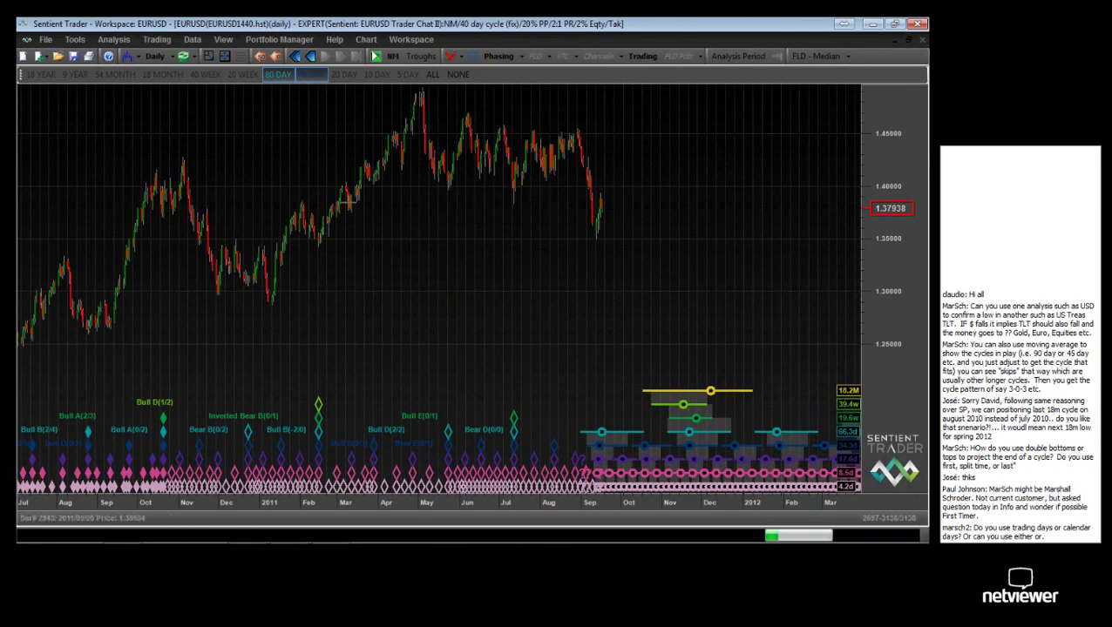
click(105, 40)
Open the current chart's nominal model in the Cyclic Model Editor.
mouse_move(124, 103)
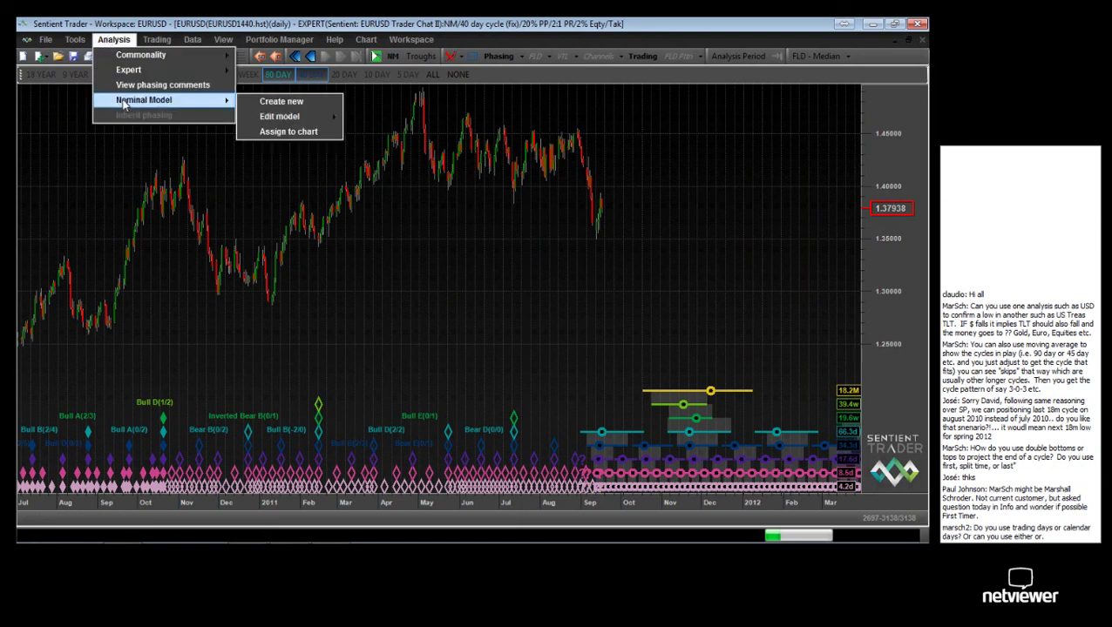
mouse_move(268, 116)
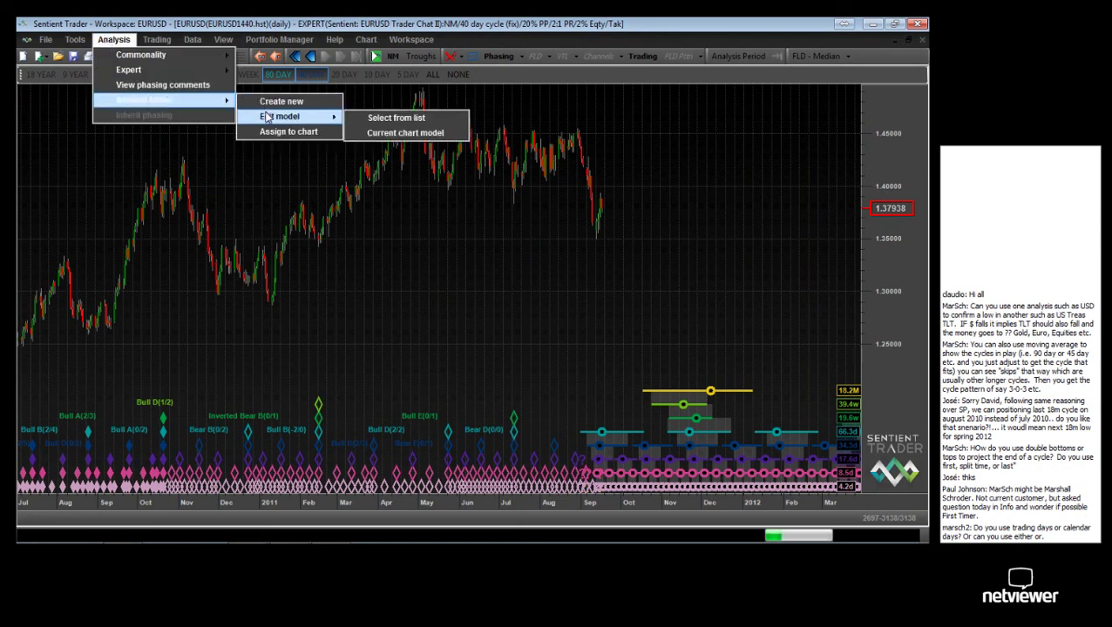
click(384, 133)
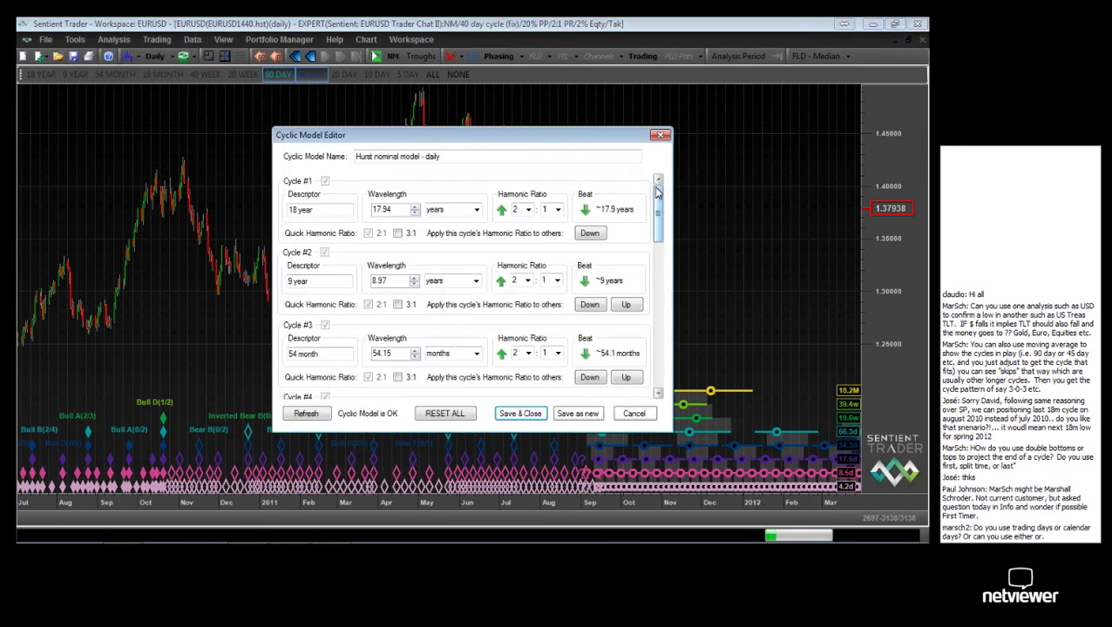
Scroll through the Hurst nominal model - daily's eleven cycles, from 18 year to 5 day.
scroll(658, 196, down, 1)
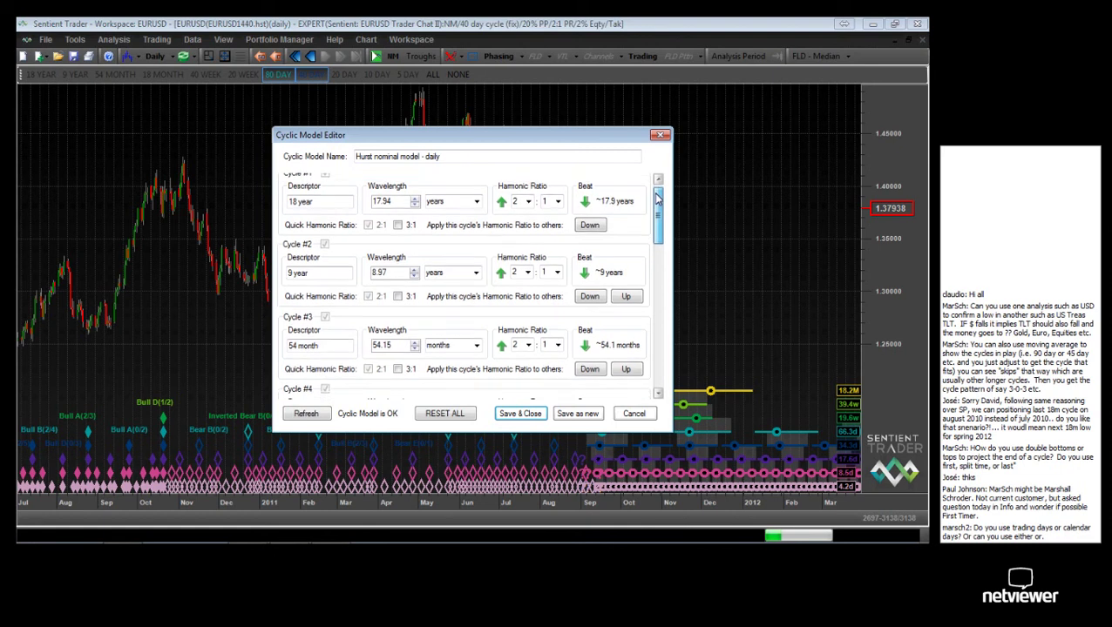
scroll(658, 196, up, 1)
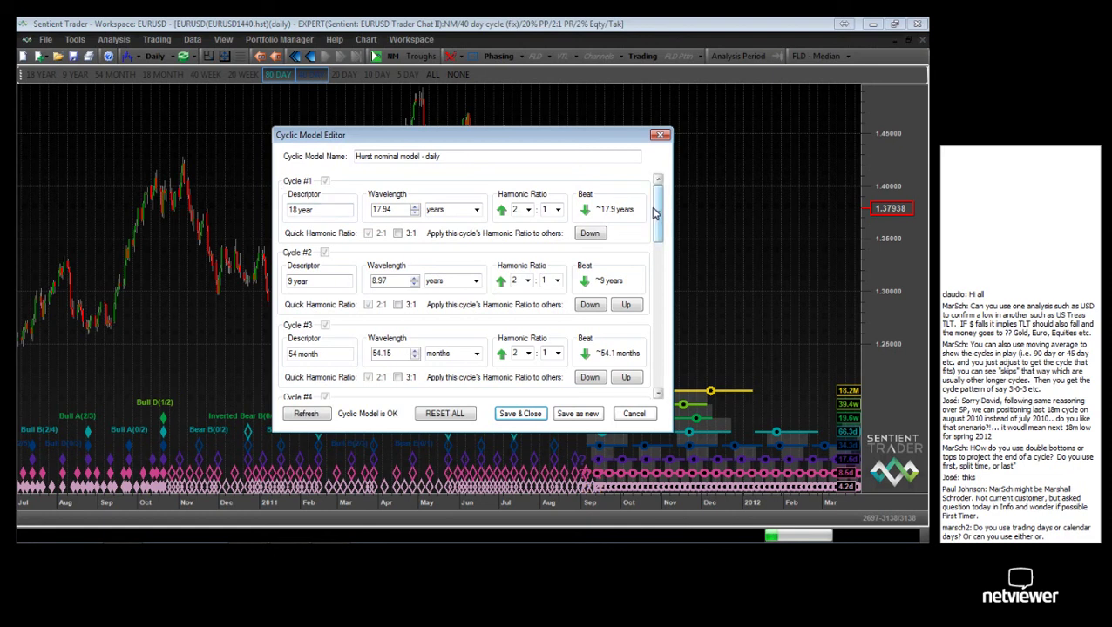
drag(658, 209, 661, 372)
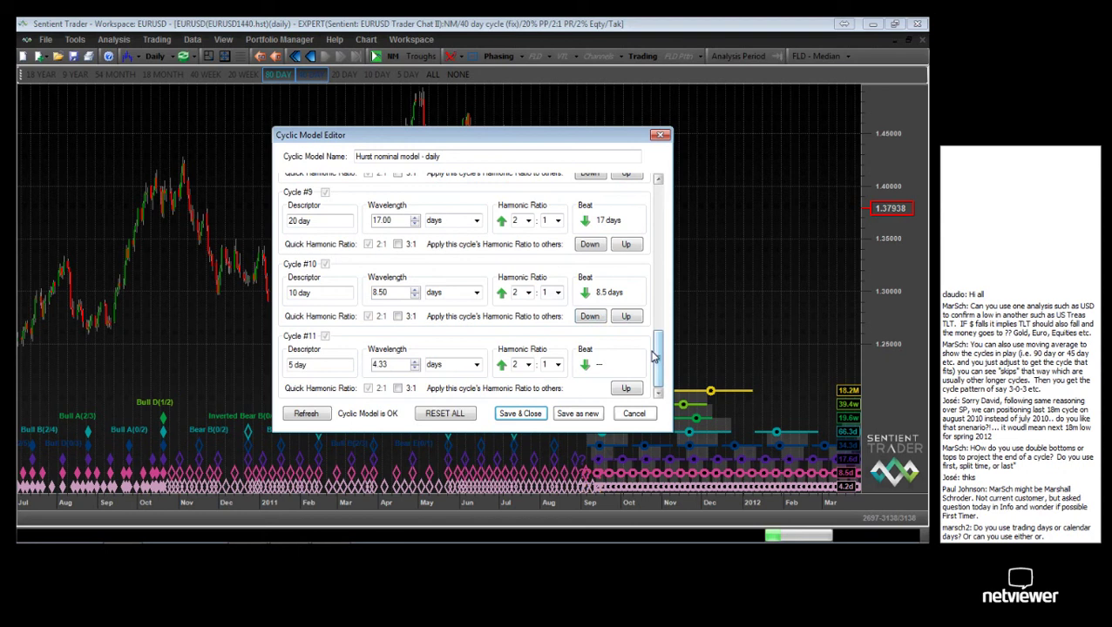
drag(653, 355, 651, 203)
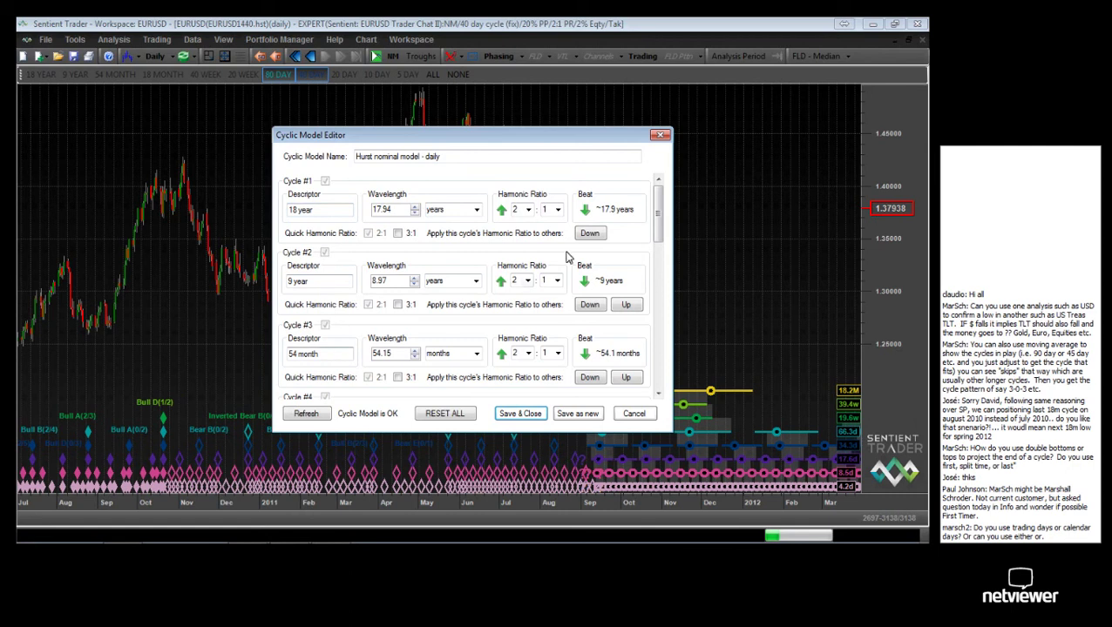
drag(658, 209, 653, 384)
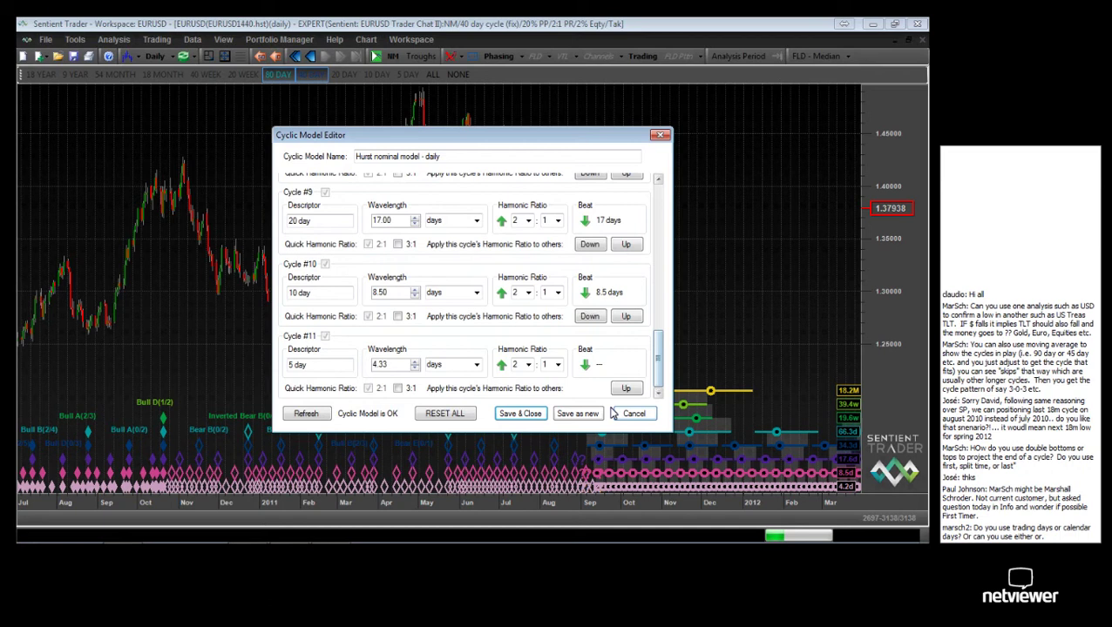
Cancel the model editor and bring the daily EURUSD Trader Chat II chart to the front.
click(630, 414)
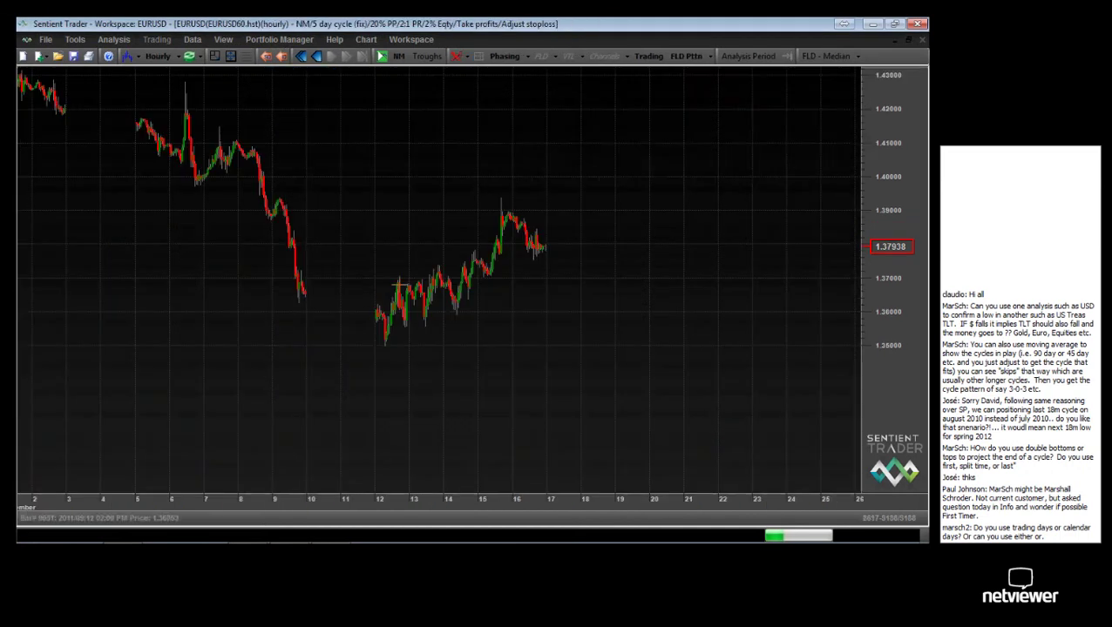
click(366, 39)
click(377, 120)
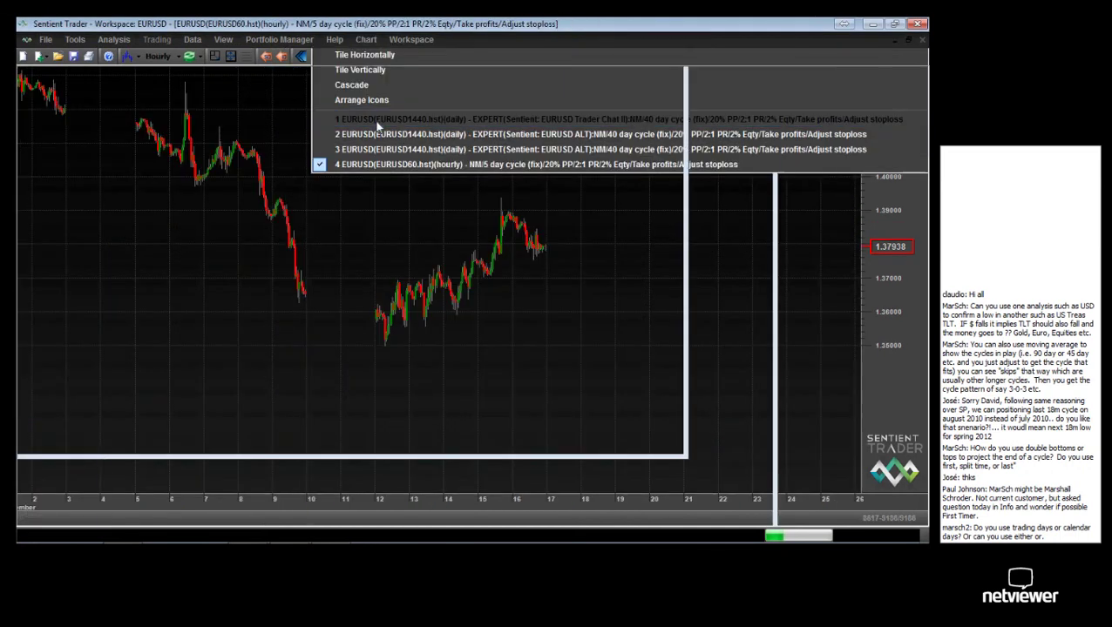
click(377, 123)
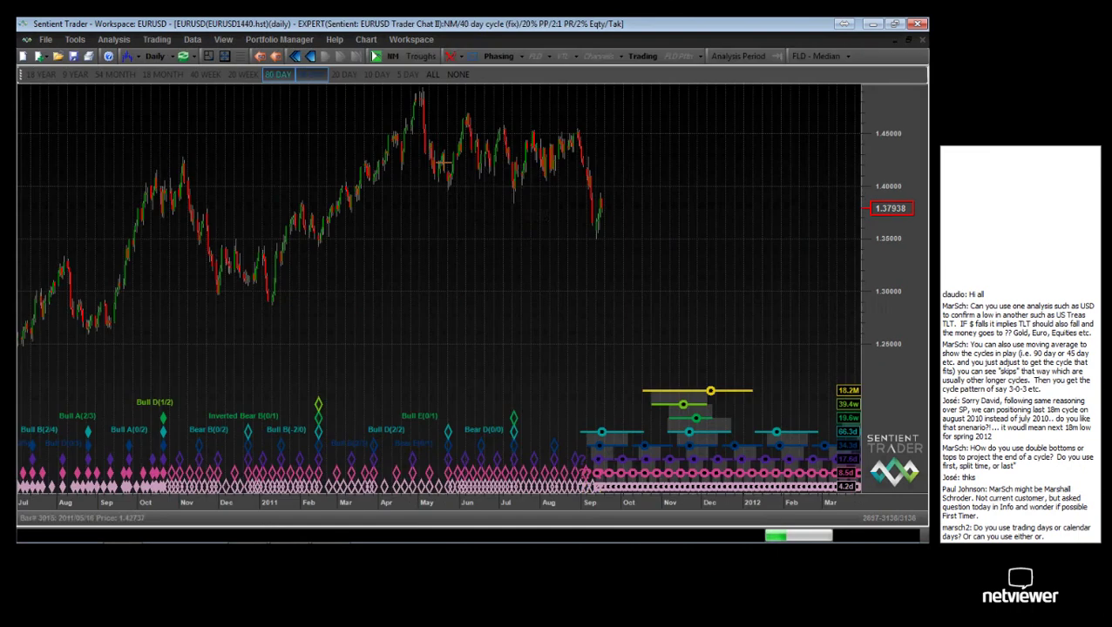
Select 'Six year nominal model - daily' from the saved nominal models list.
click(150, 40)
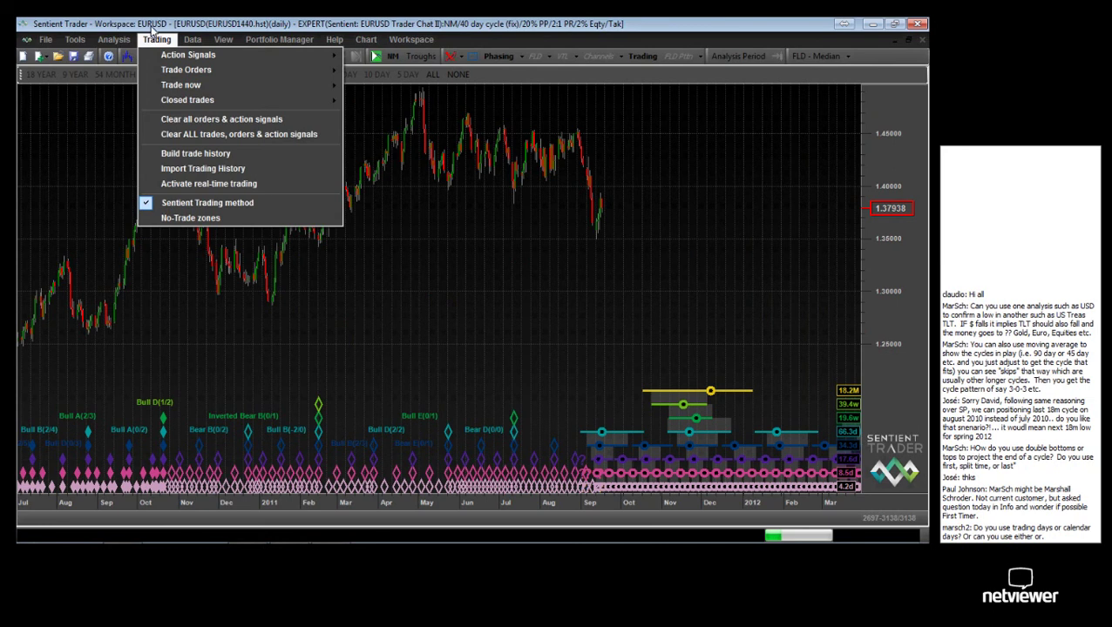
click(114, 39)
click(113, 39)
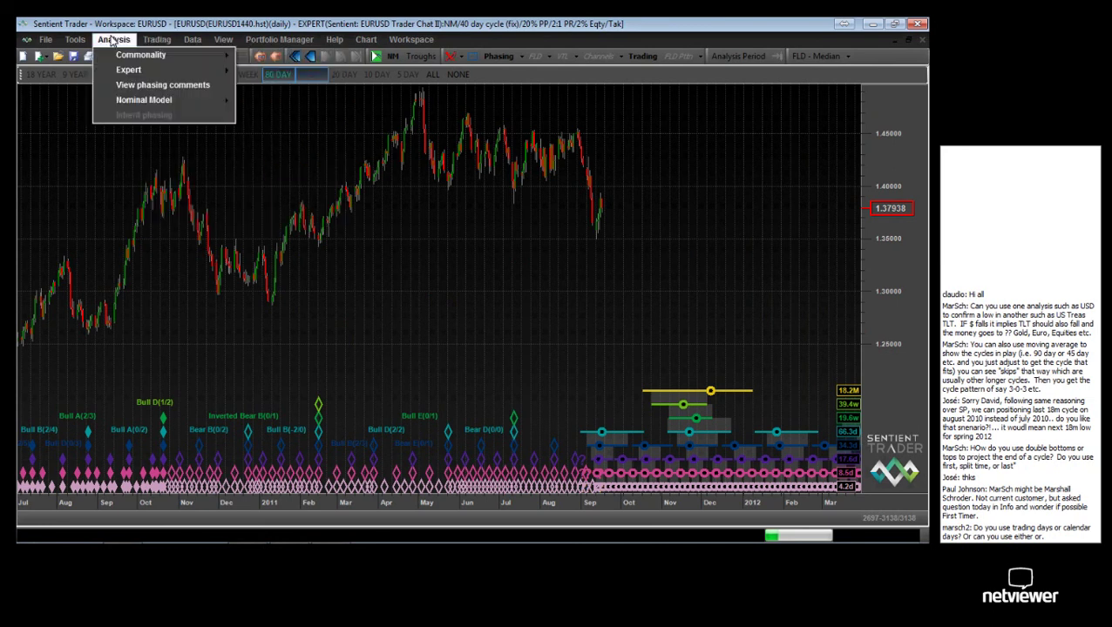
mouse_move(131, 100)
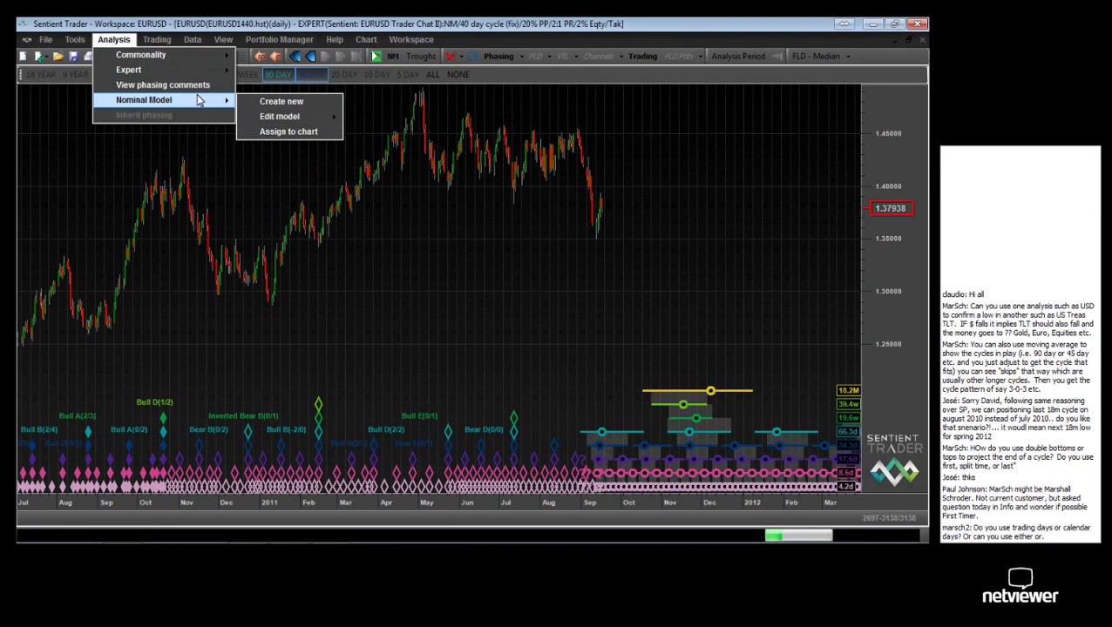
mouse_move(278, 116)
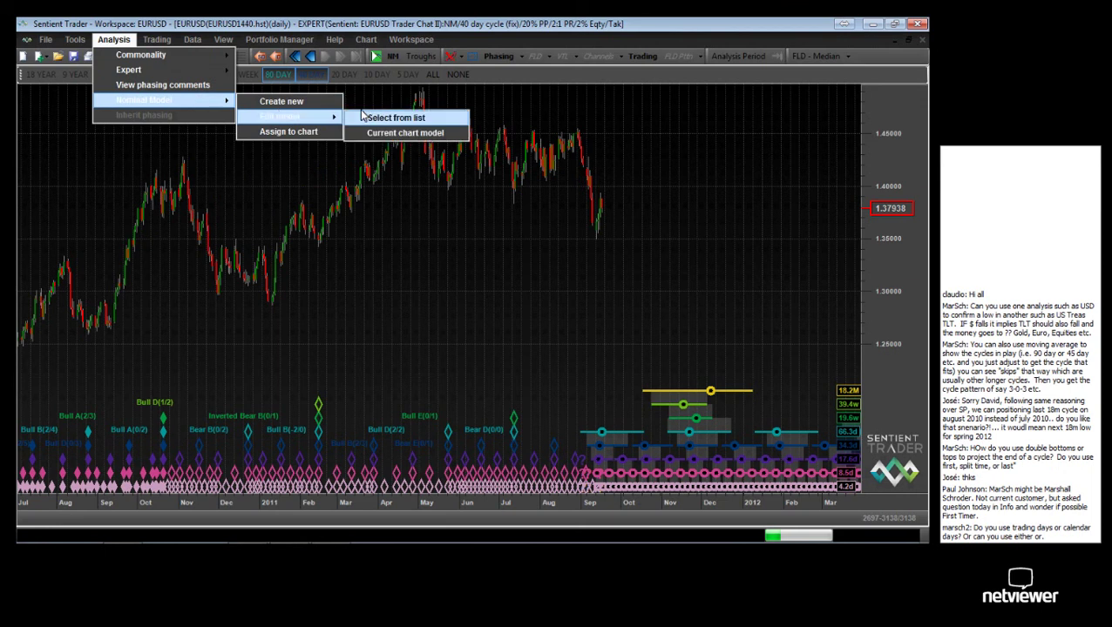
click(364, 116)
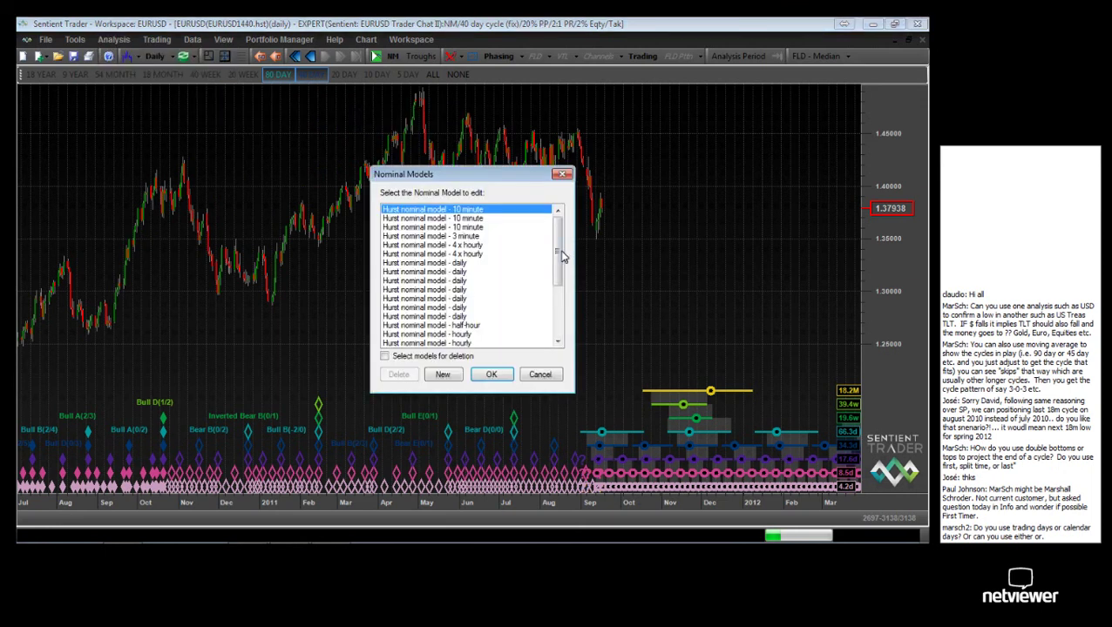
drag(555, 257, 555, 310)
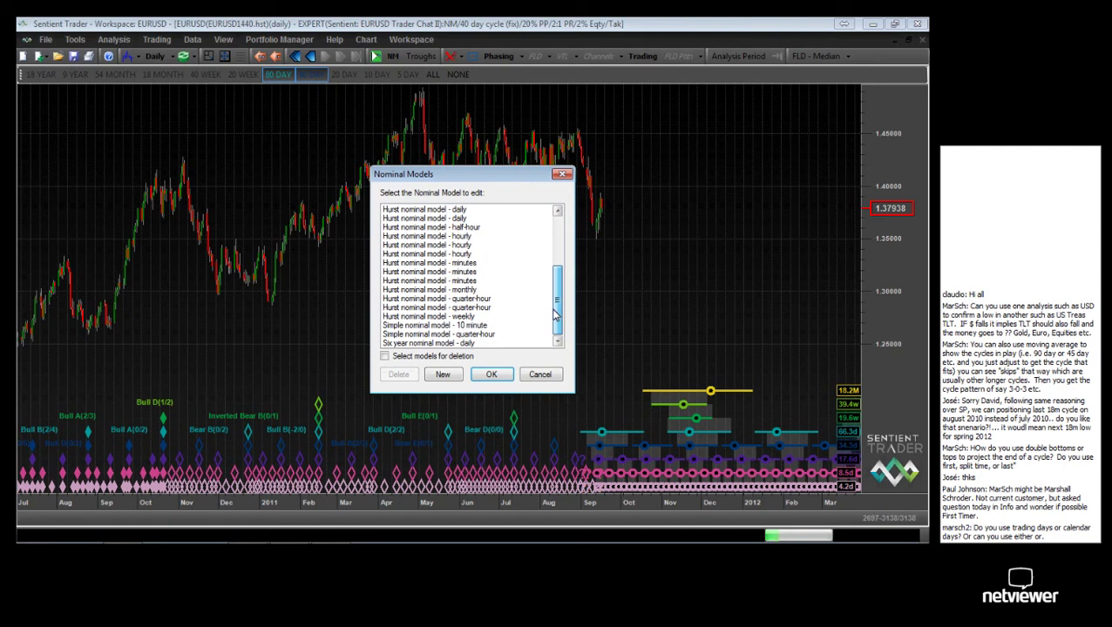
click(441, 344)
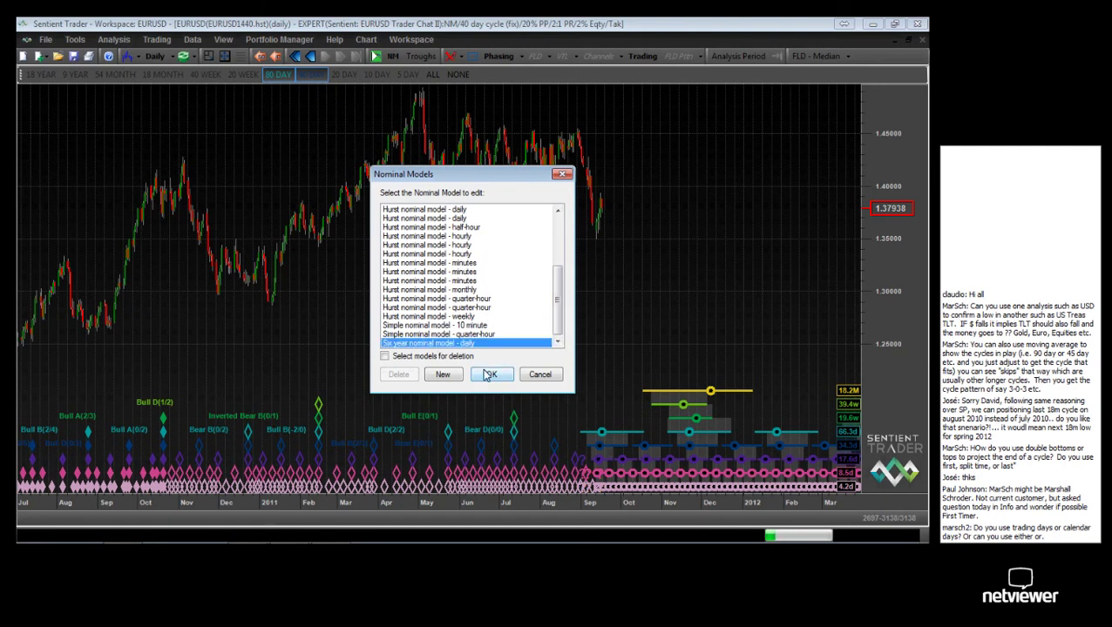
Open the Six year nominal model and review its 9 year, 6 year (3:2) and 54 month cycles.
click(488, 375)
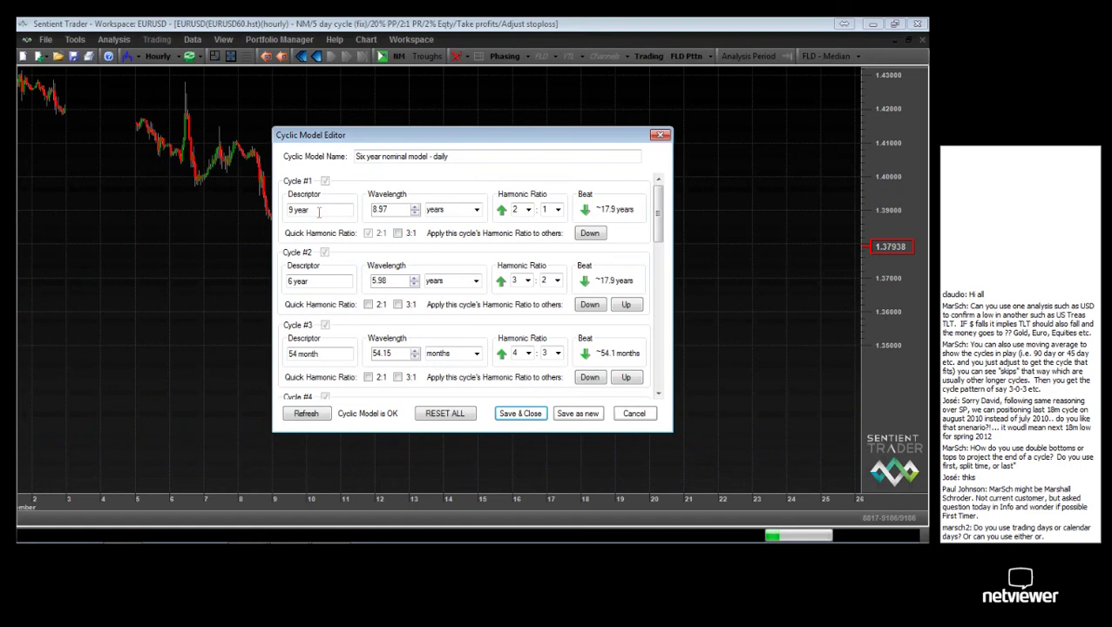
click(330, 278)
drag(651, 229, 657, 199)
Close the six-year model editor and pick 'Hurst nominal model - minutes' from the saved models list.
click(586, 415)
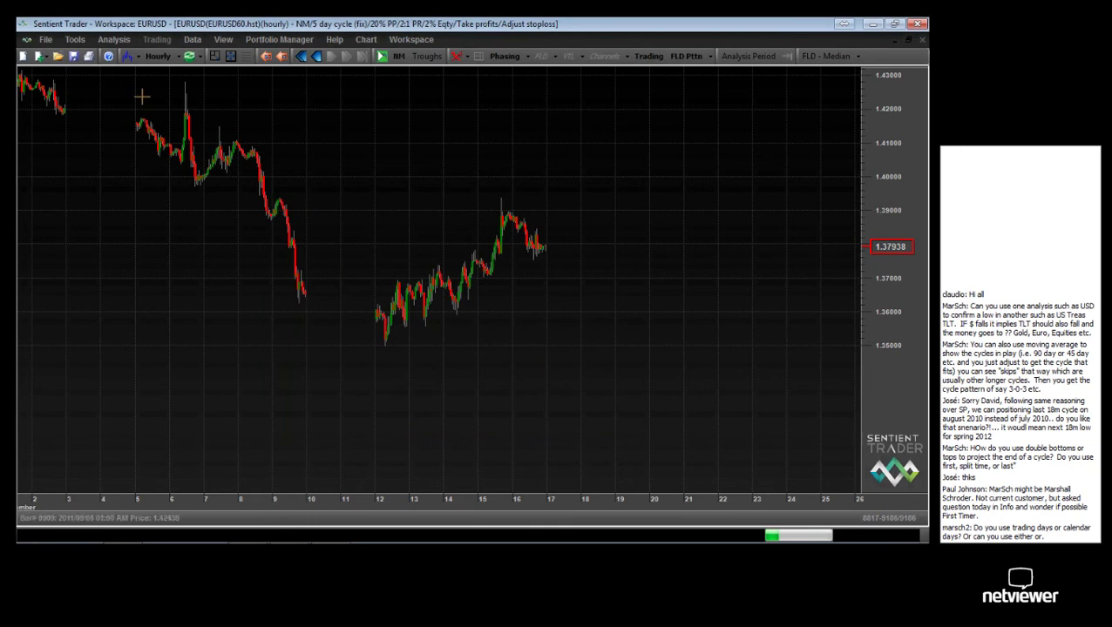
click(111, 40)
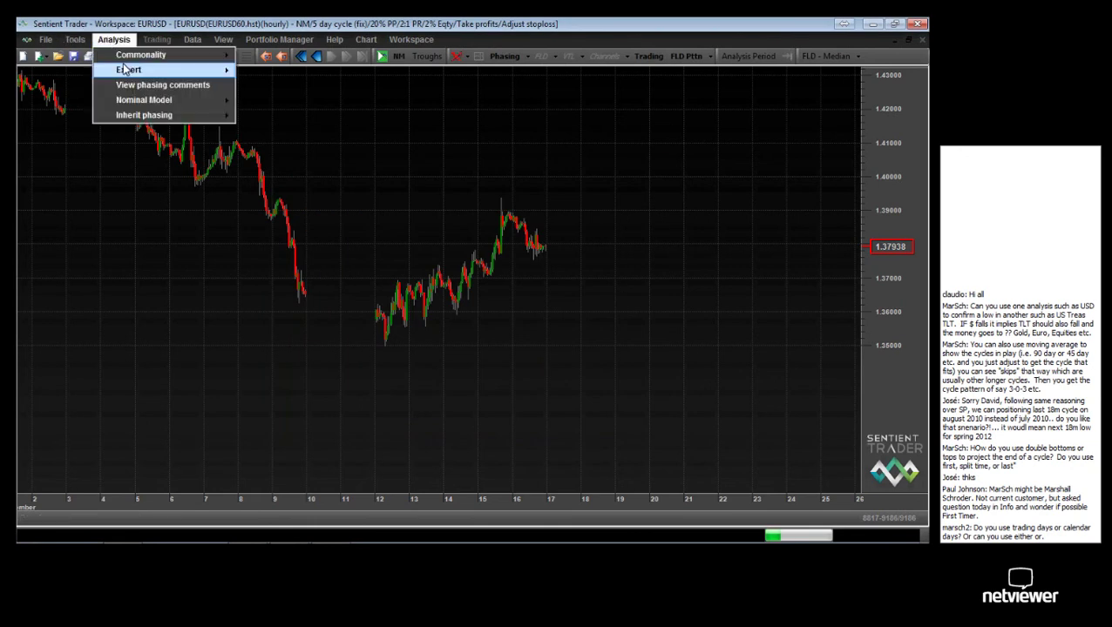
mouse_move(130, 97)
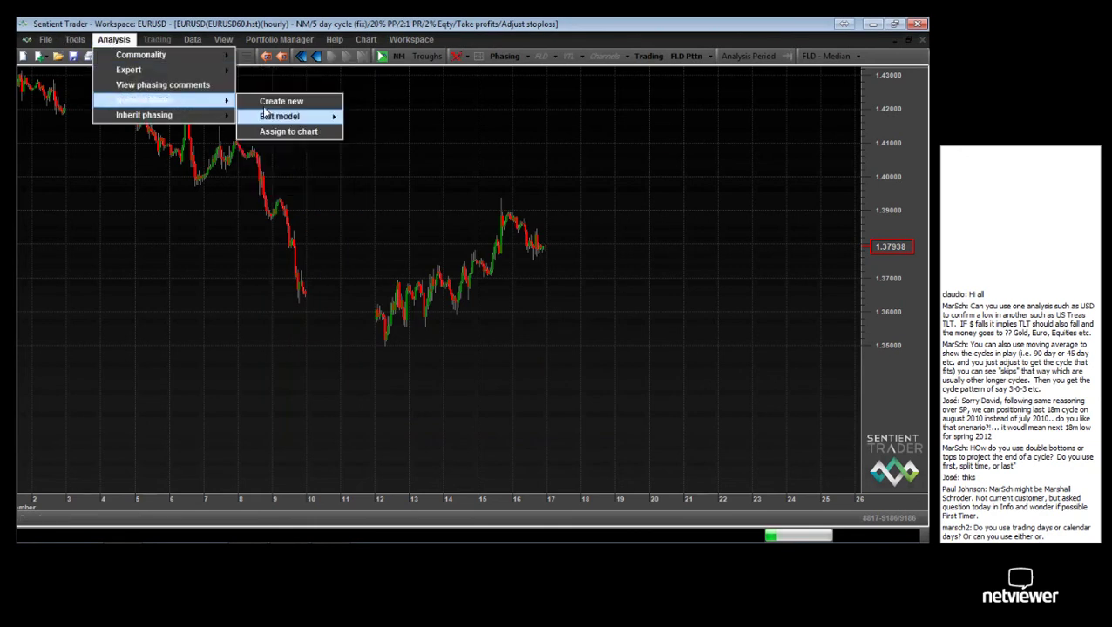
mouse_move(292, 116)
click(373, 118)
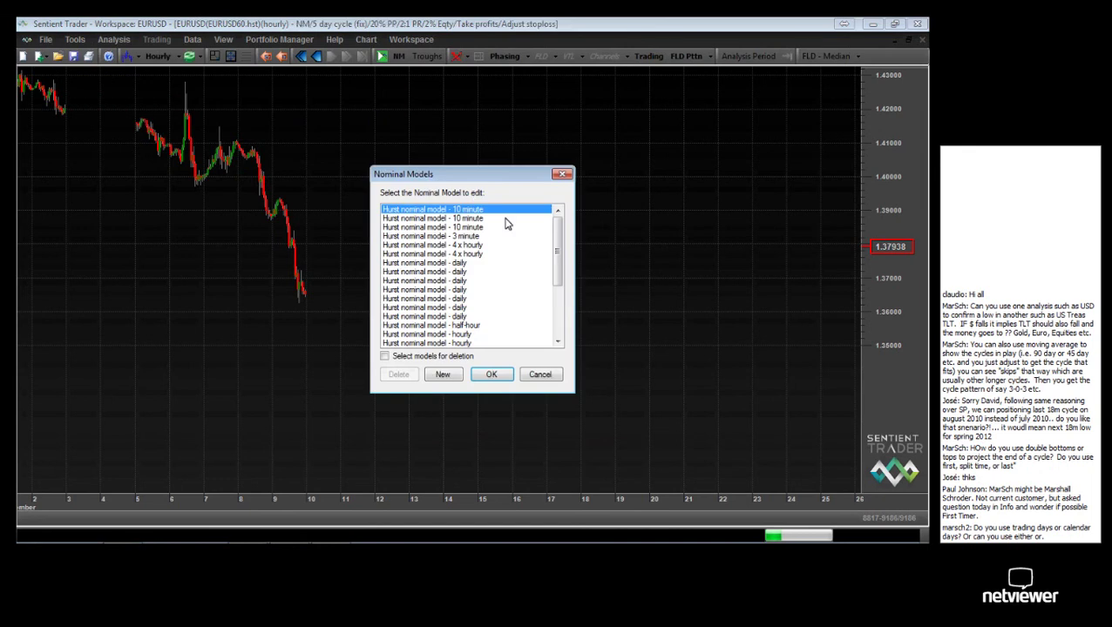
click(456, 236)
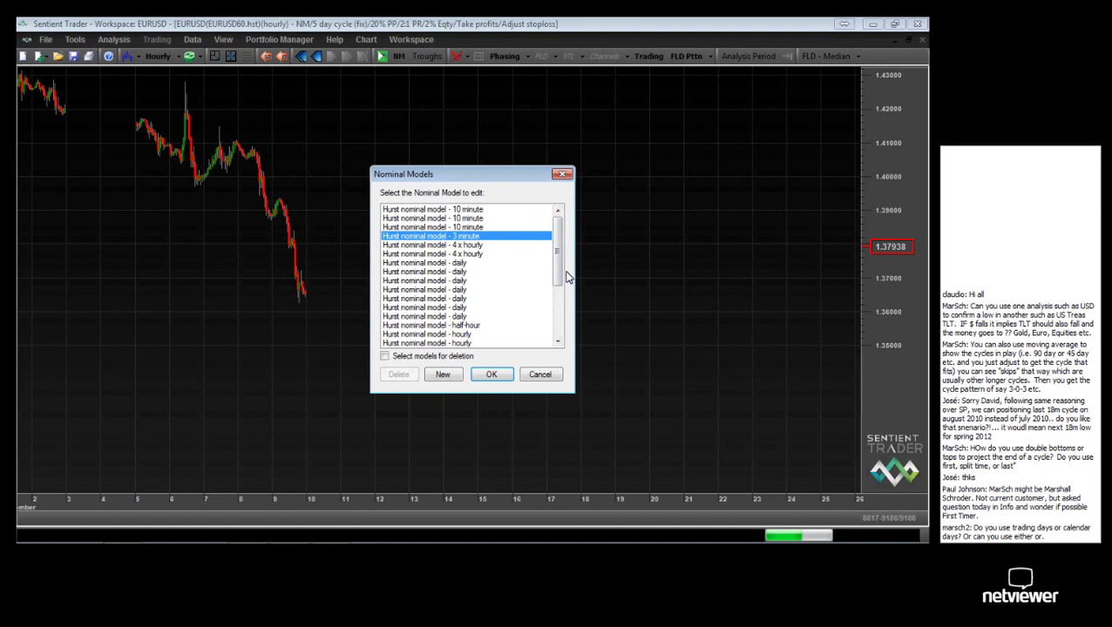
drag(557, 250, 558, 300)
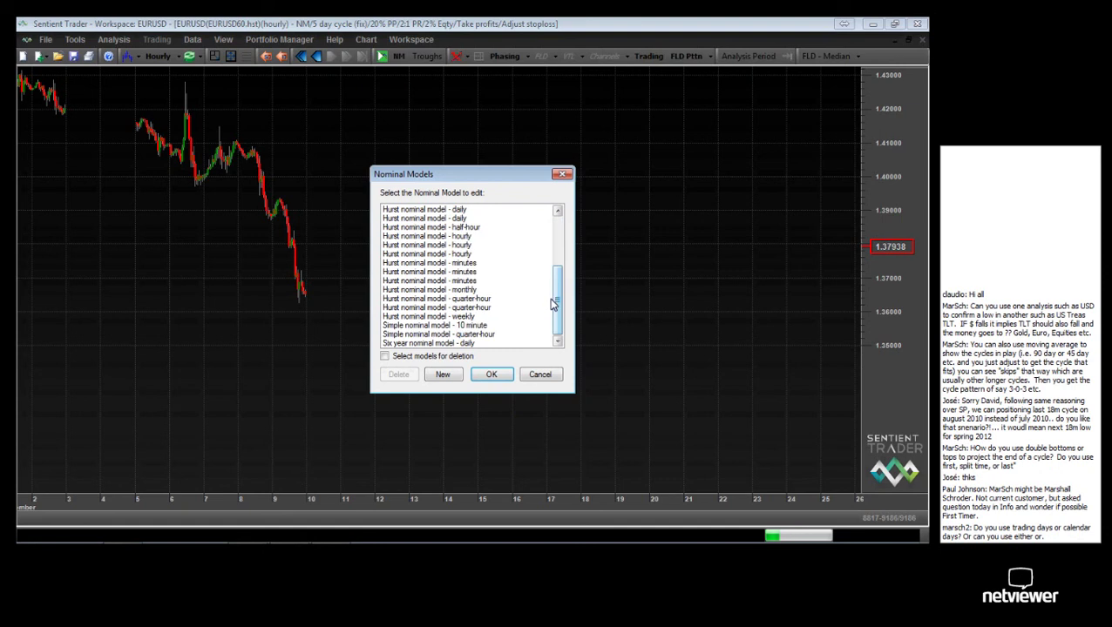
click(427, 263)
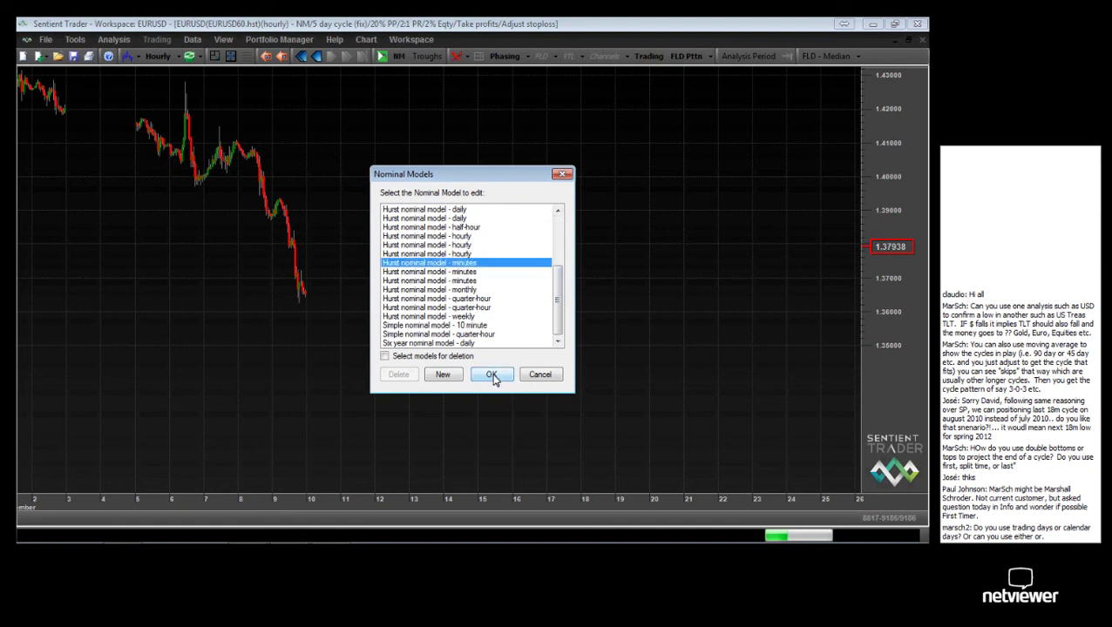
Open the Hurst nominal model - minutes and scroll its cycles, starting with 10 day, 5 day and 2 day.
click(491, 376)
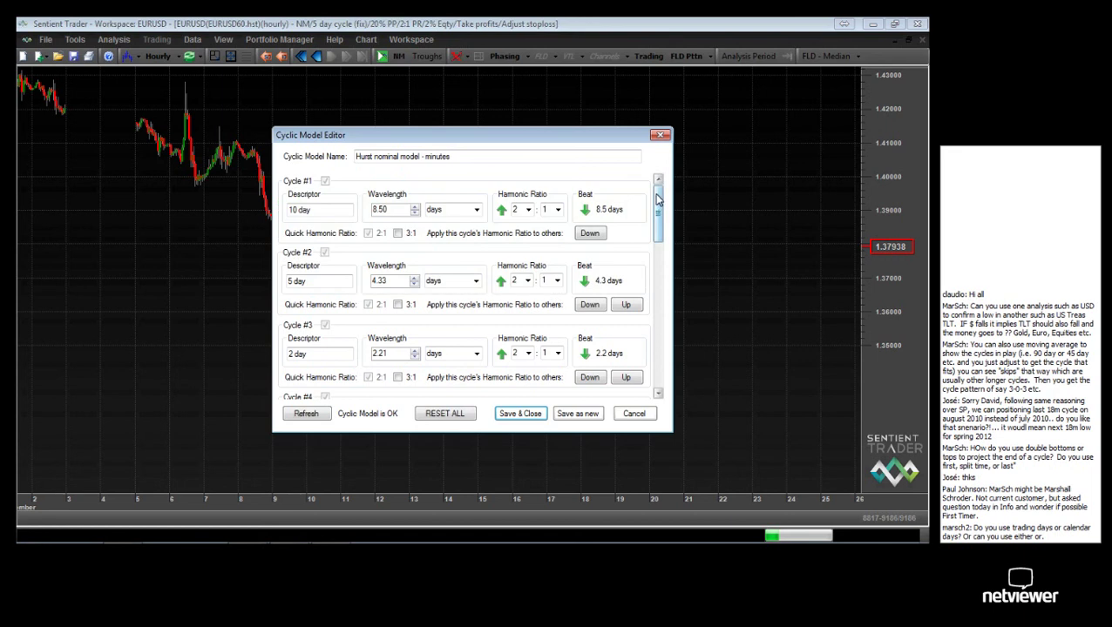
scroll(658, 193, down, 1)
scroll(658, 192, up, 1)
scroll(658, 192, down, 8)
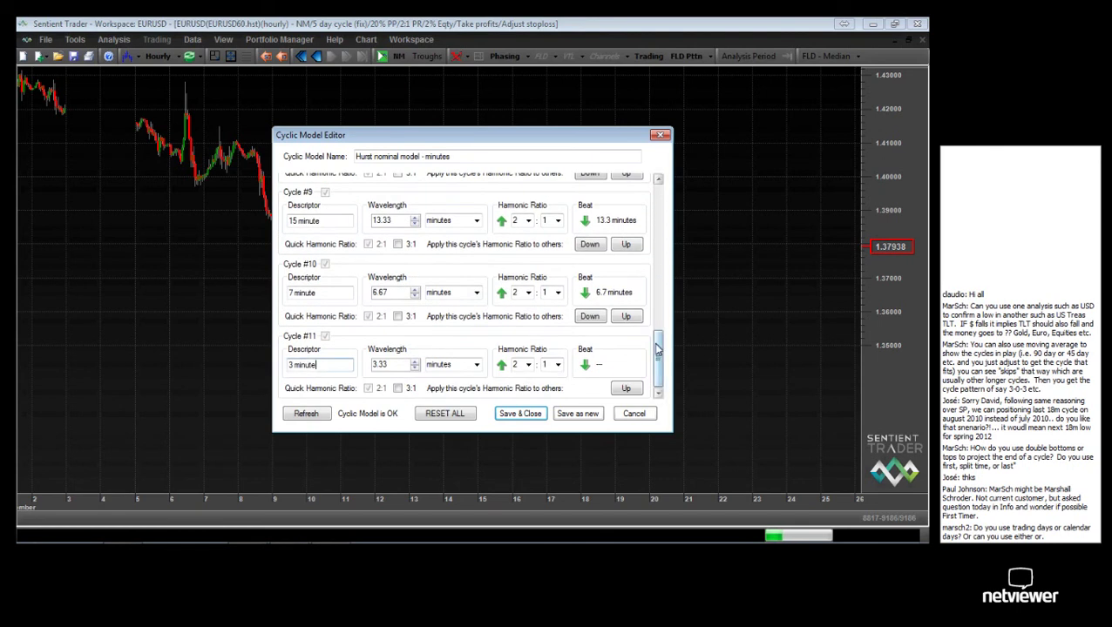
scroll(657, 349, up, 8)
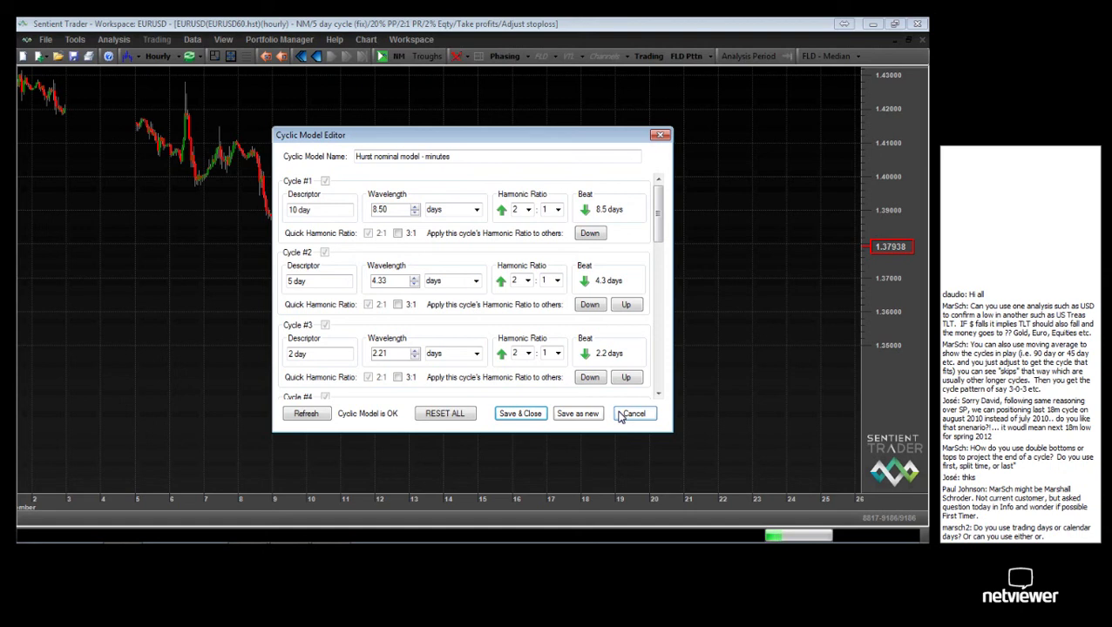
click(631, 414)
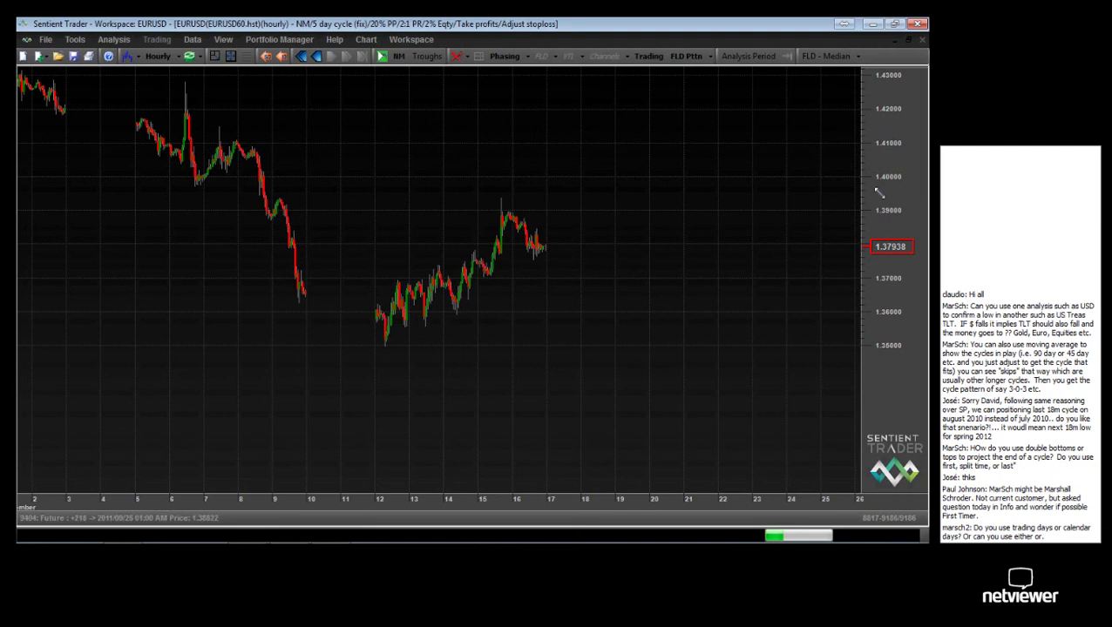
click(364, 40)
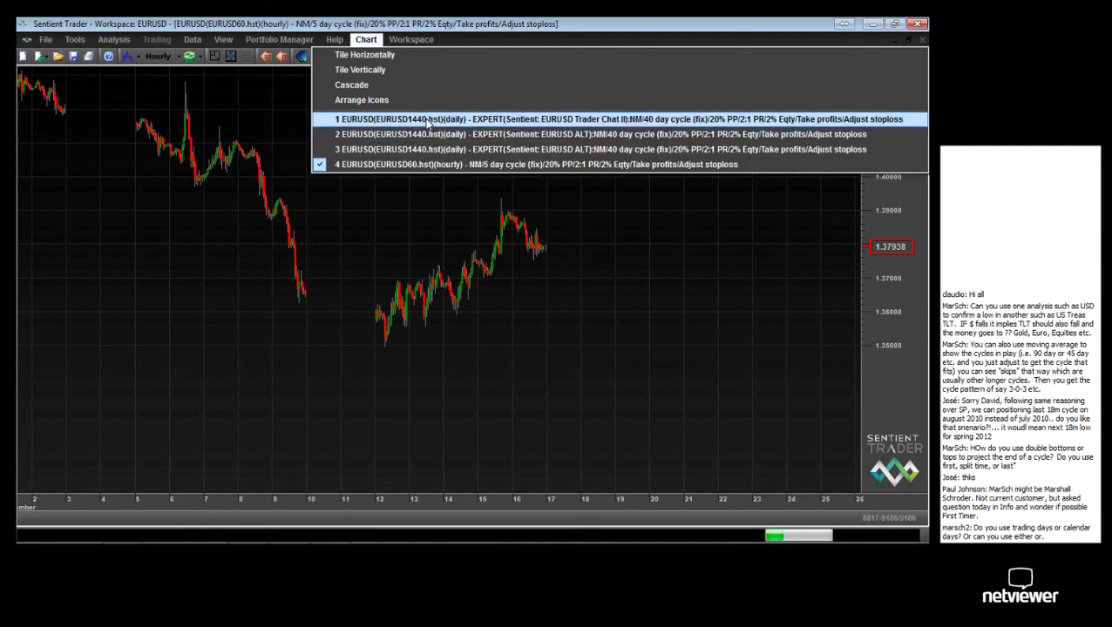
click(627, 119)
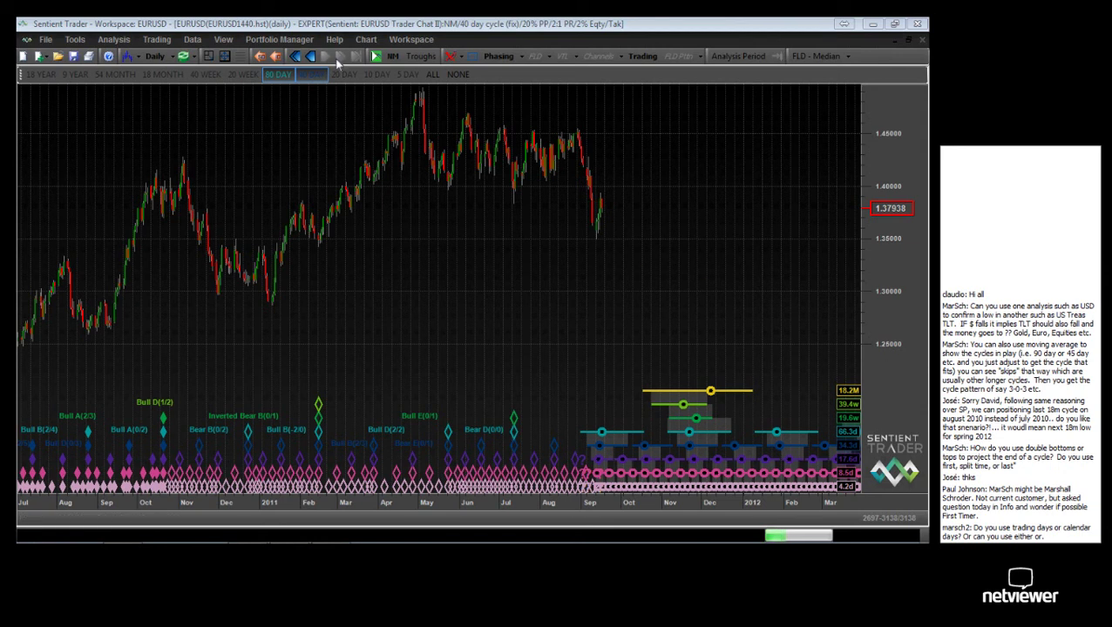
click(39, 56)
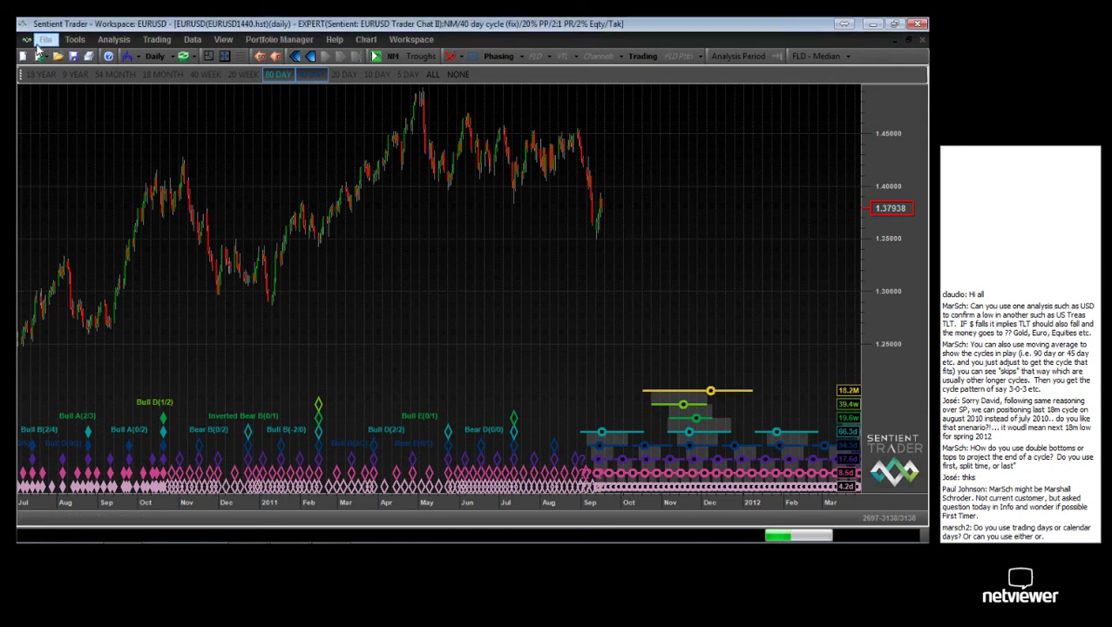
Open the US Indices.mpw workspace from the Sentient Trader Workspaces folder.
click(45, 40)
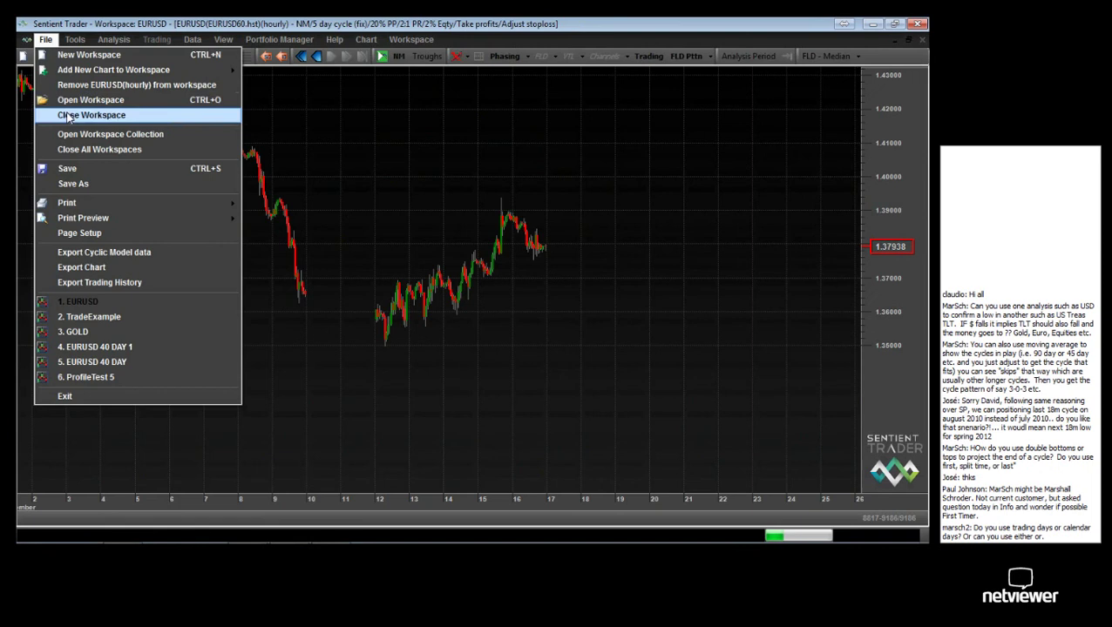
click(74, 101)
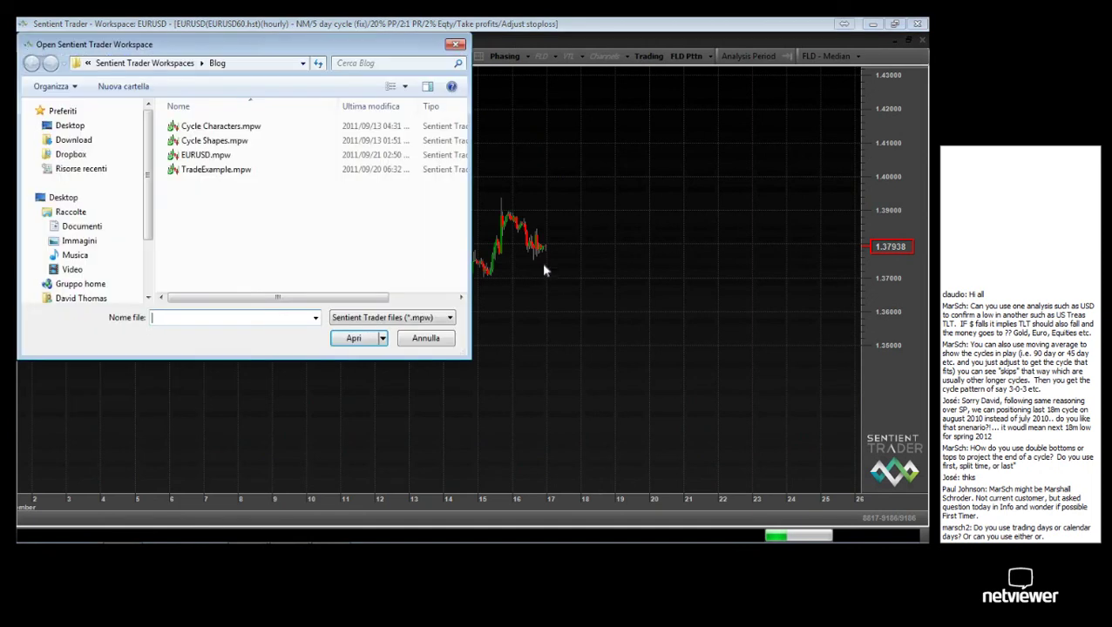
click(144, 64)
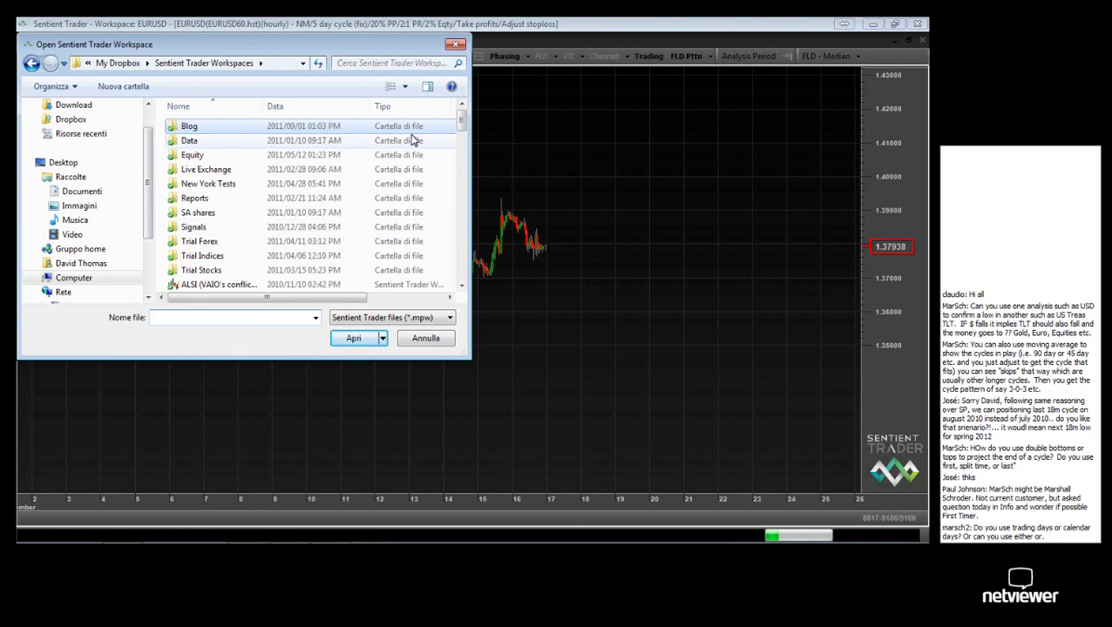
drag(460, 122, 460, 139)
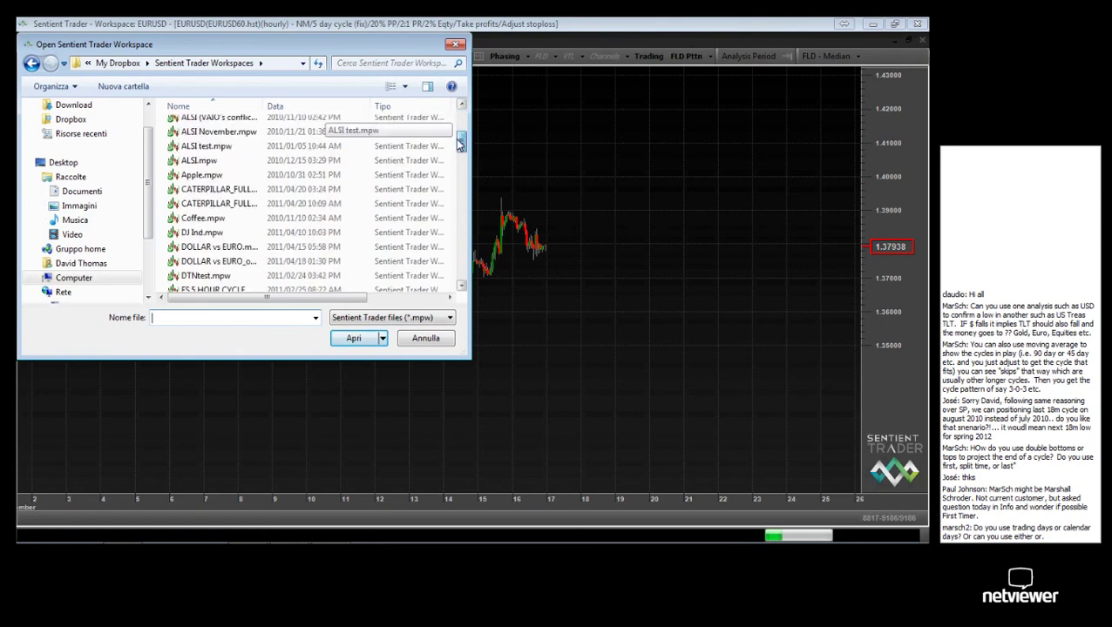
drag(460, 143, 451, 262)
click(207, 162)
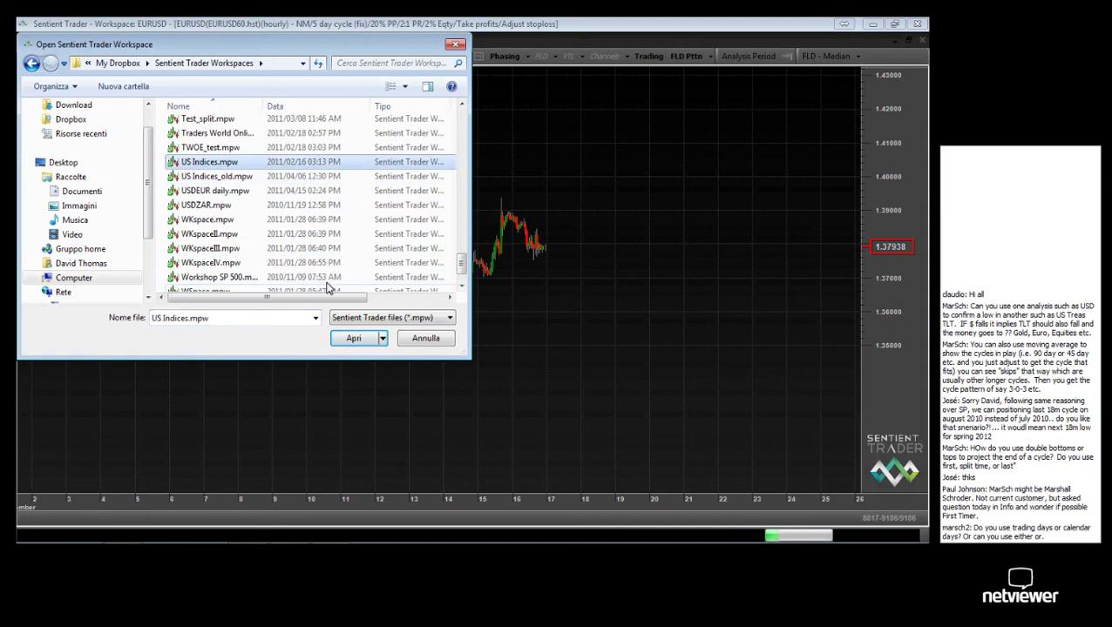
click(349, 337)
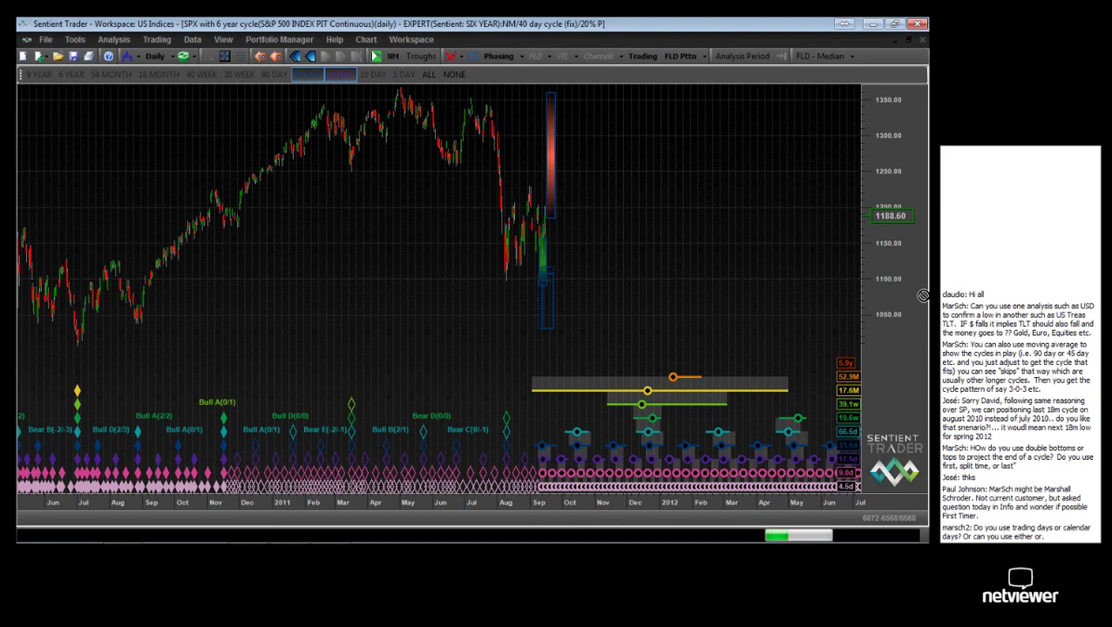
Remove the lower projection box below the latest S&P 500 daily bars.
click(472, 55)
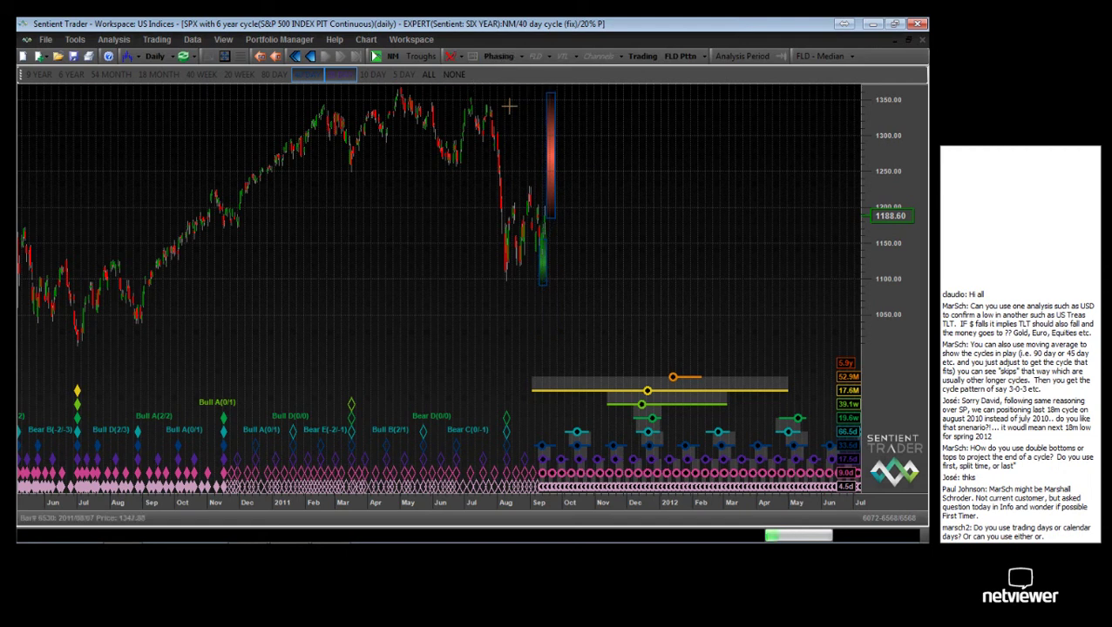
mouse_move(509, 107)
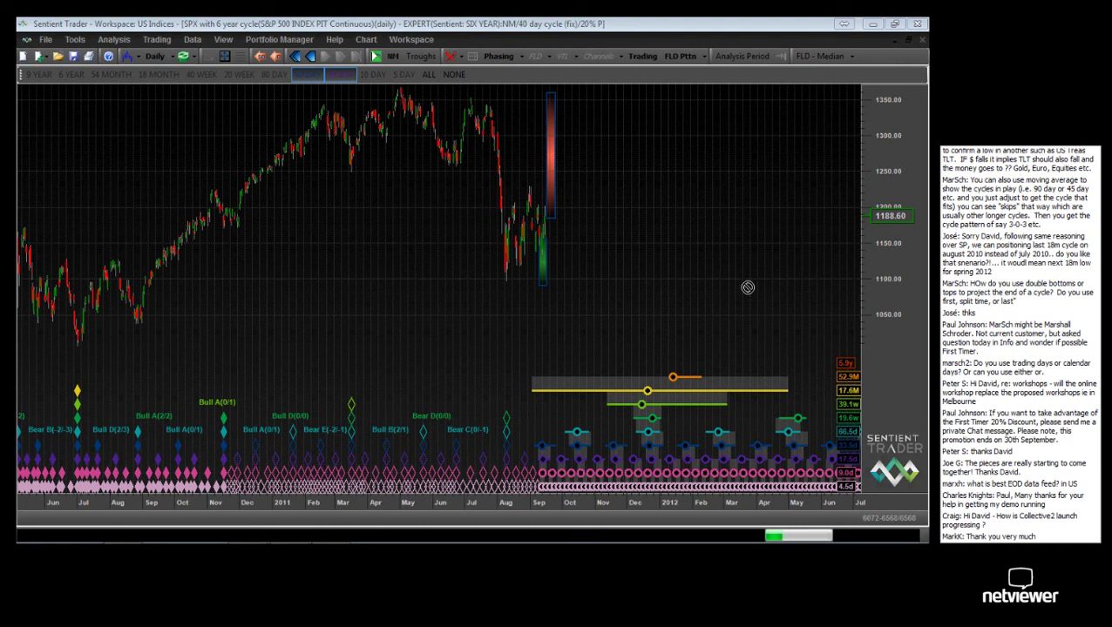
mouse_move(744, 293)
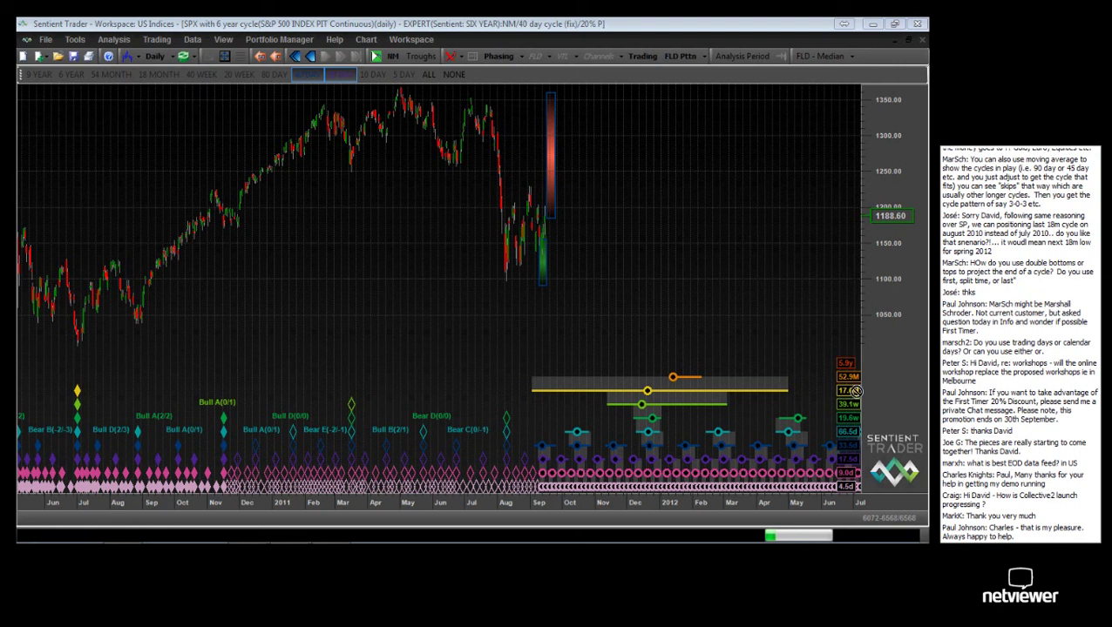
mouse_move(552, 364)
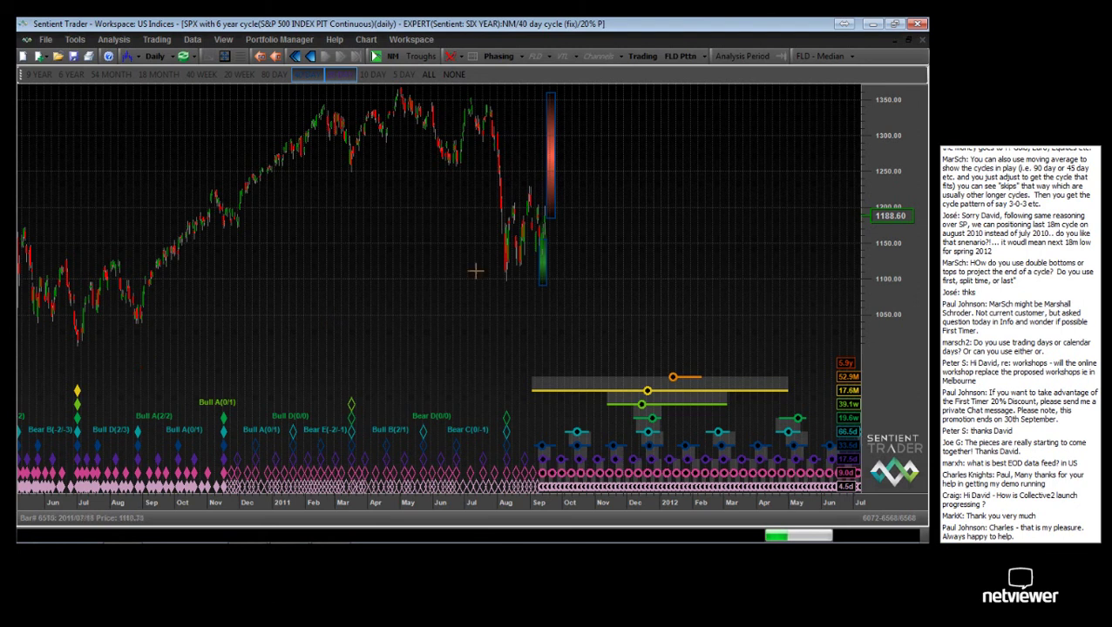
Extend the S&P 500 chart back into 2009 and measure 17.7 months from the March 2009 low.
click(259, 57)
click(259, 57)
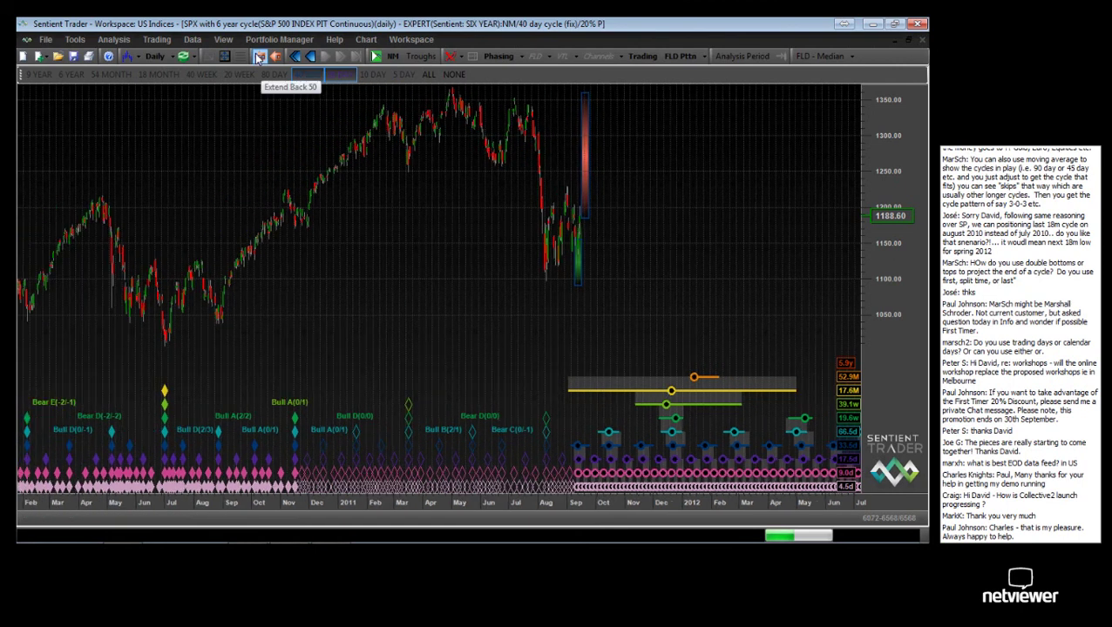
click(259, 57)
click(259, 57)
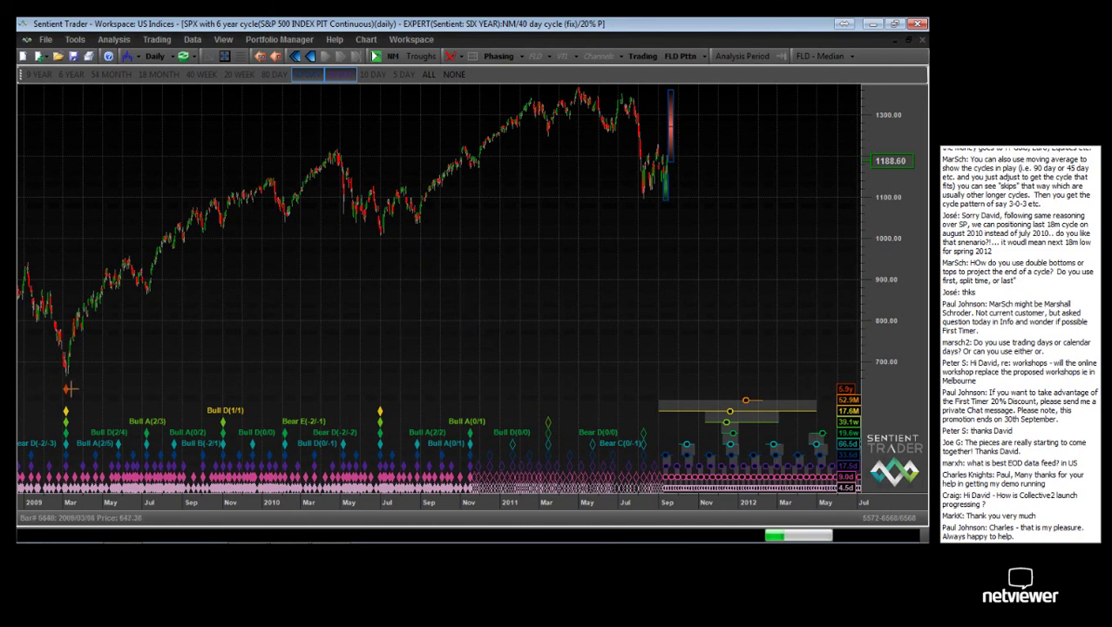
drag(68, 388, 418, 381)
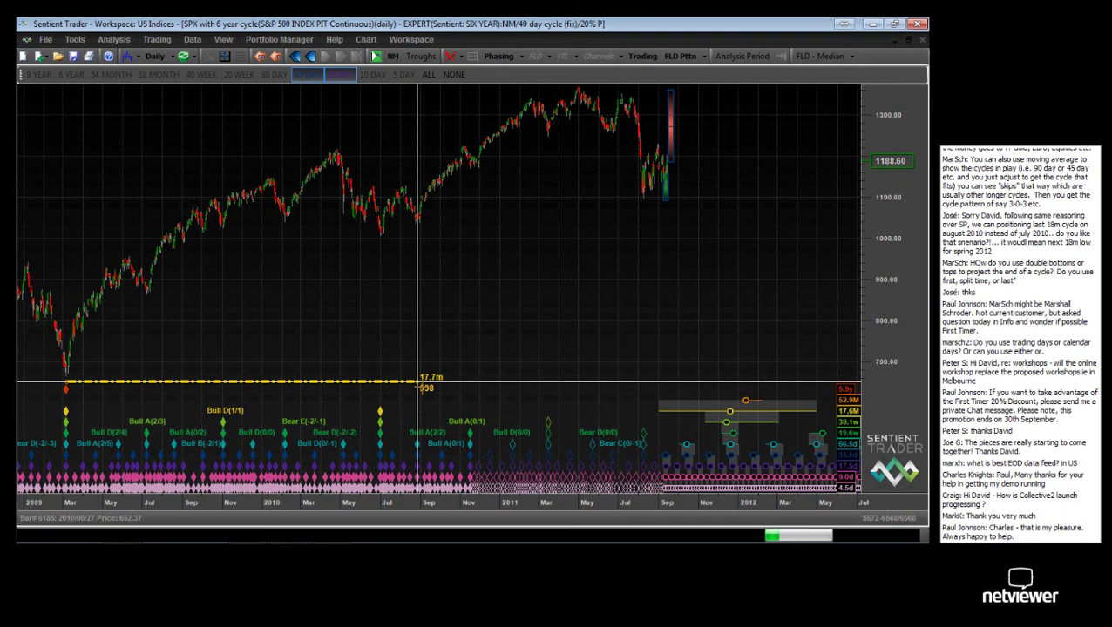
Clear the old measurement, then re-measure from the March 2009 low and the 2010 low to mid-2011 (about 42.9 weeks).
drag(419, 383, 422, 387)
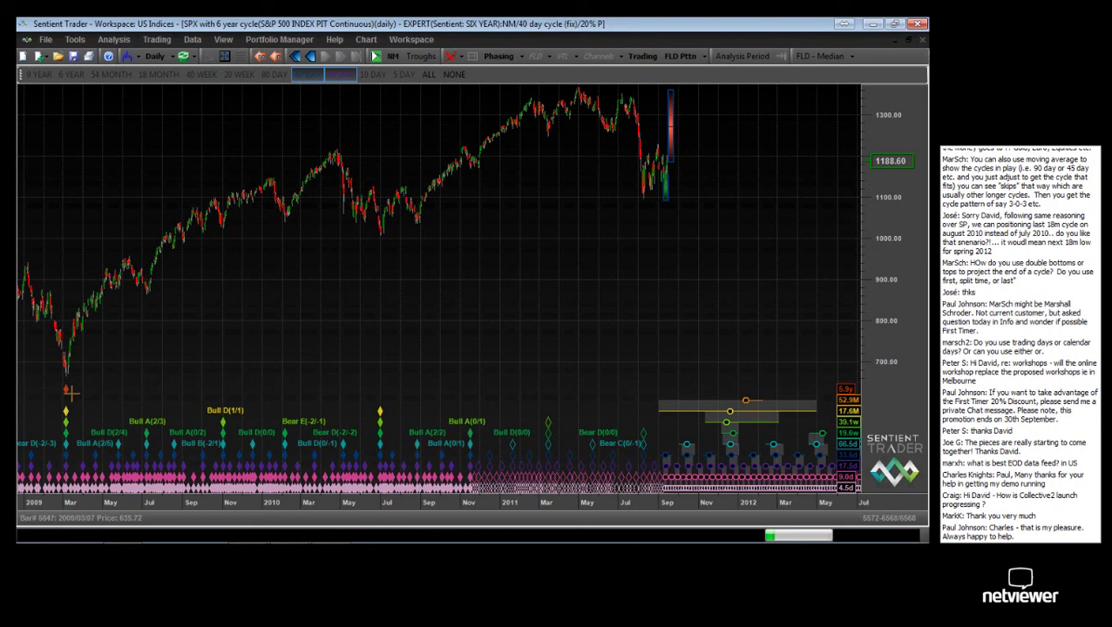
drag(69, 393, 418, 386)
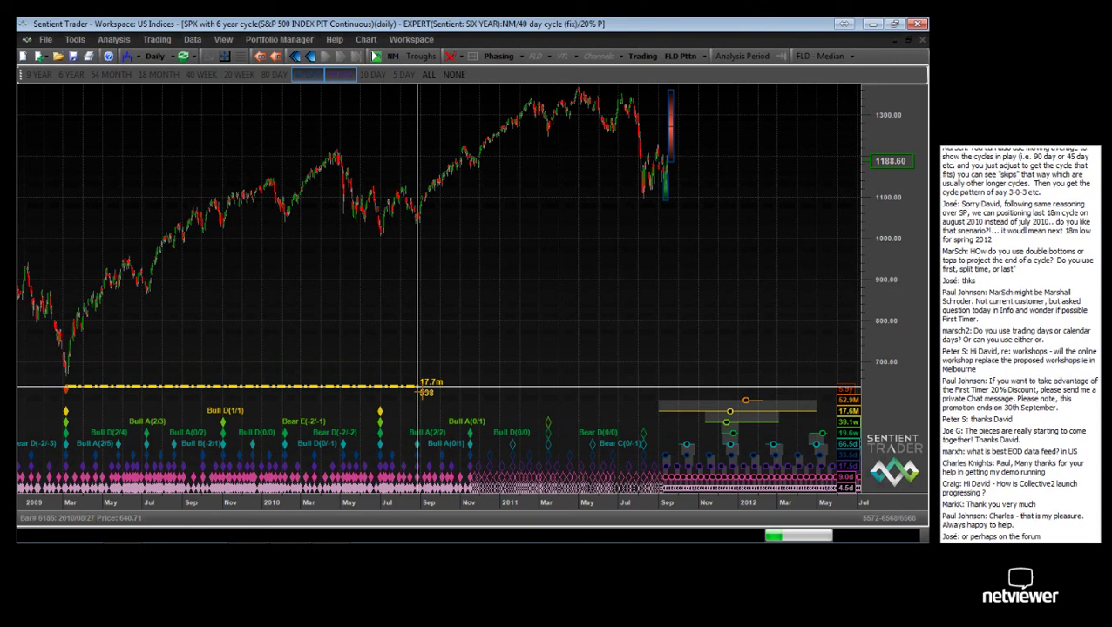
drag(418, 386, 760, 393)
Dismiss the time measurement line from the S&P 500 daily chart.
click(620, 427)
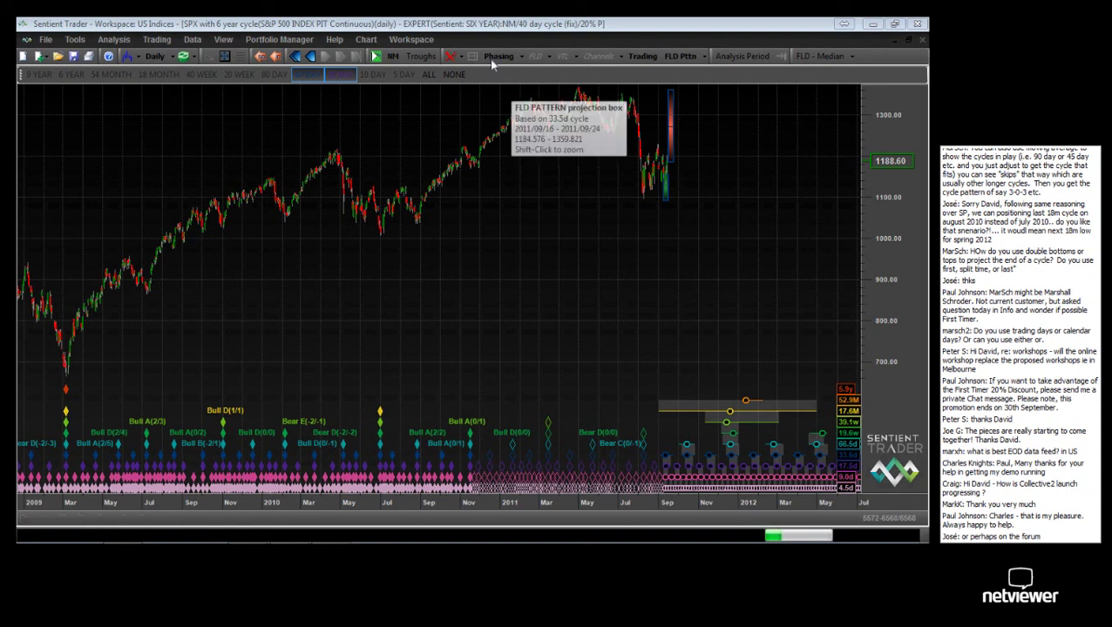
Launch the Reuters DataLink signup page from the Data menu.
click(191, 39)
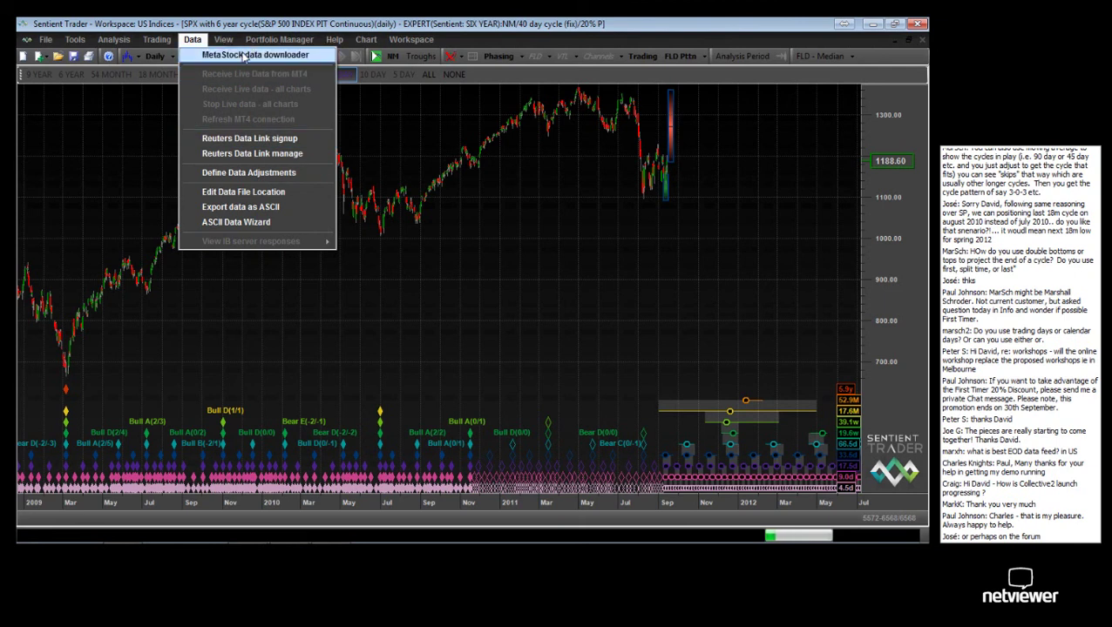
click(258, 139)
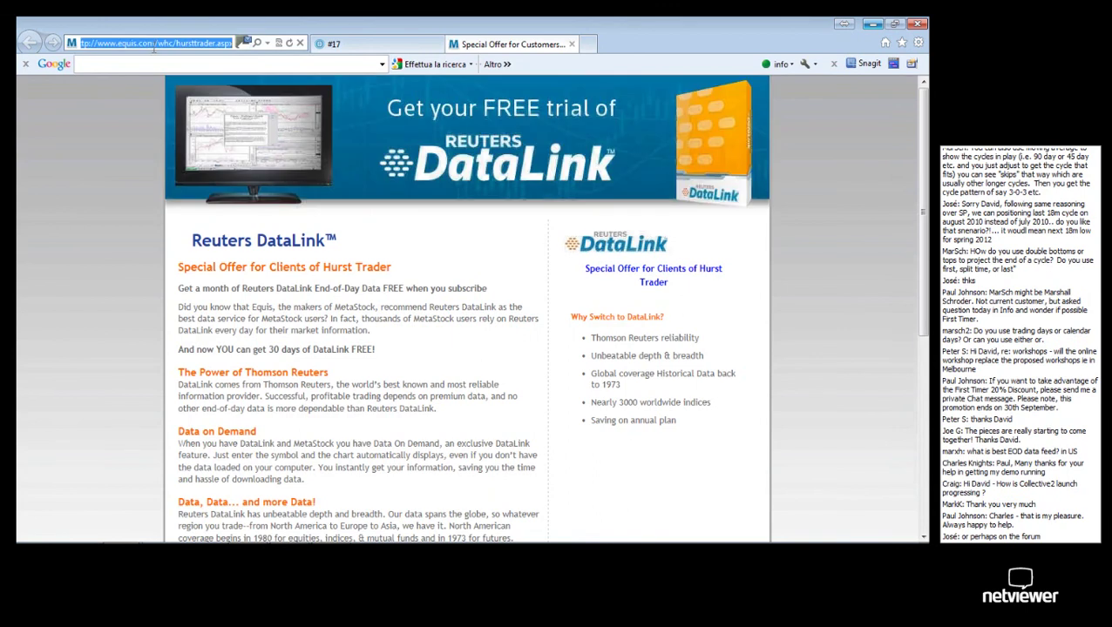
Search Google for 'kinetick eod' in a new Internet Explorer tab.
click(832, 448)
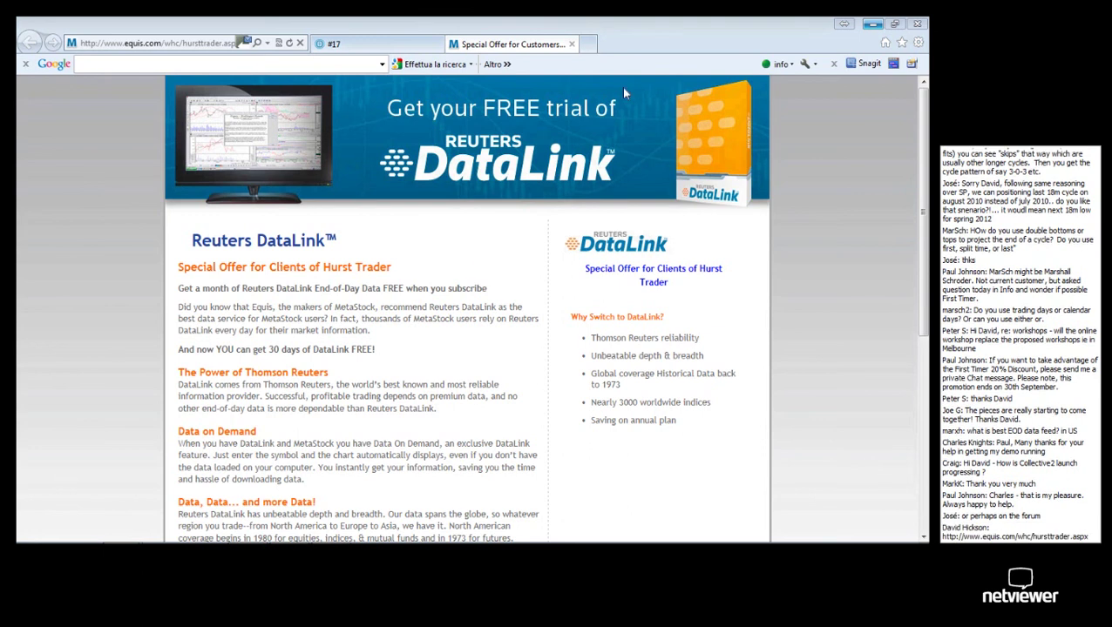
click(585, 44)
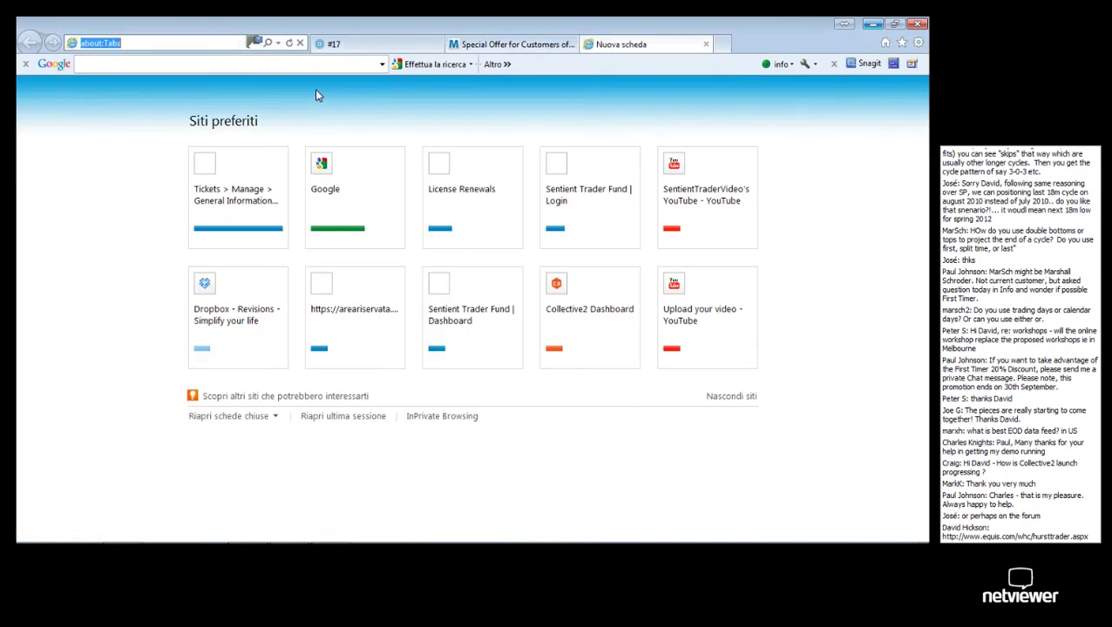
text(kinetick)
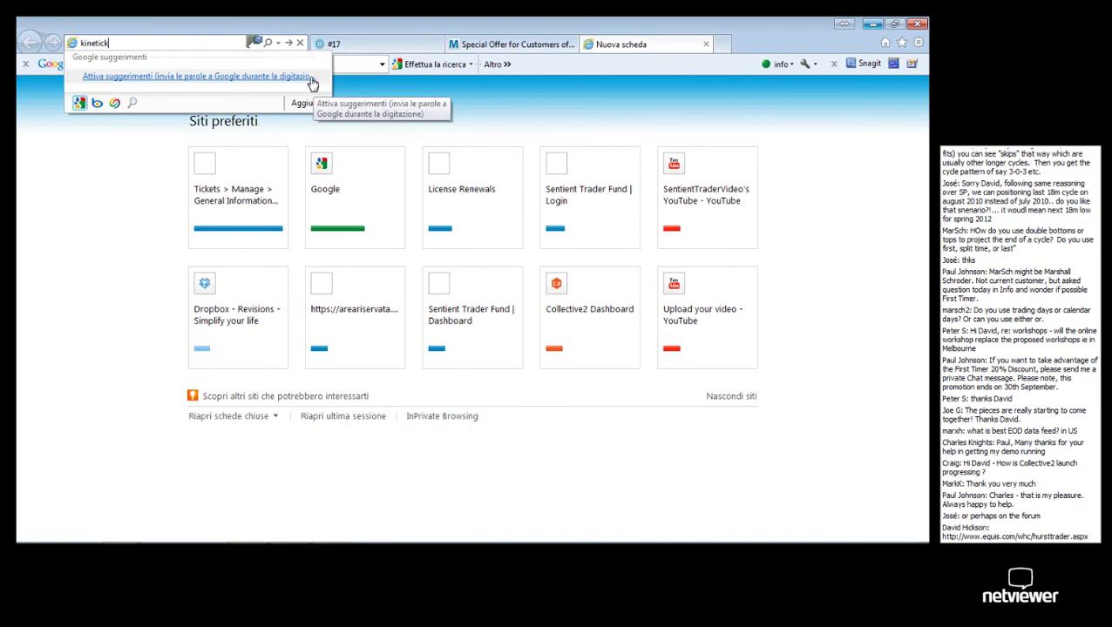
text( eod)
key(Return)
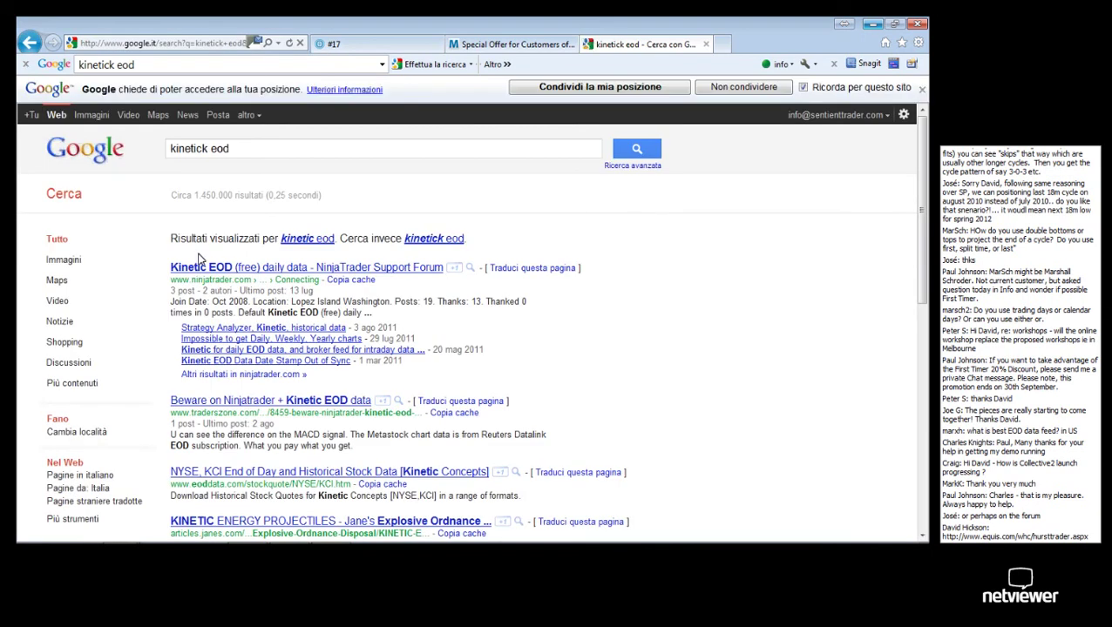
Open the Kinetic EOD forum thread and forum home, then trim the address to ninjatrader.com.
click(407, 255)
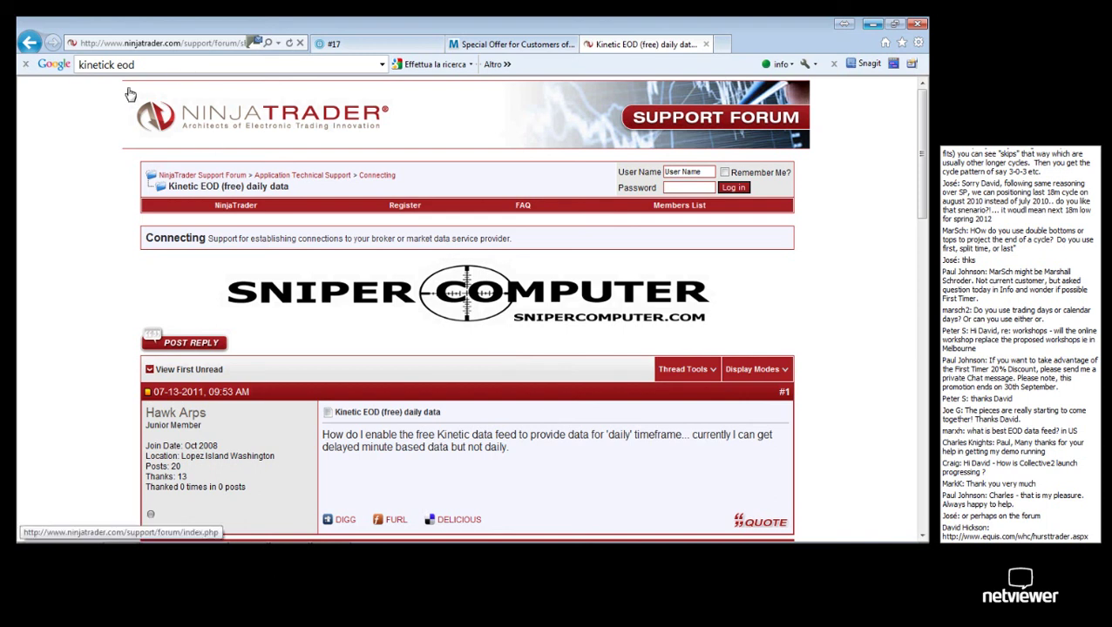
click(240, 118)
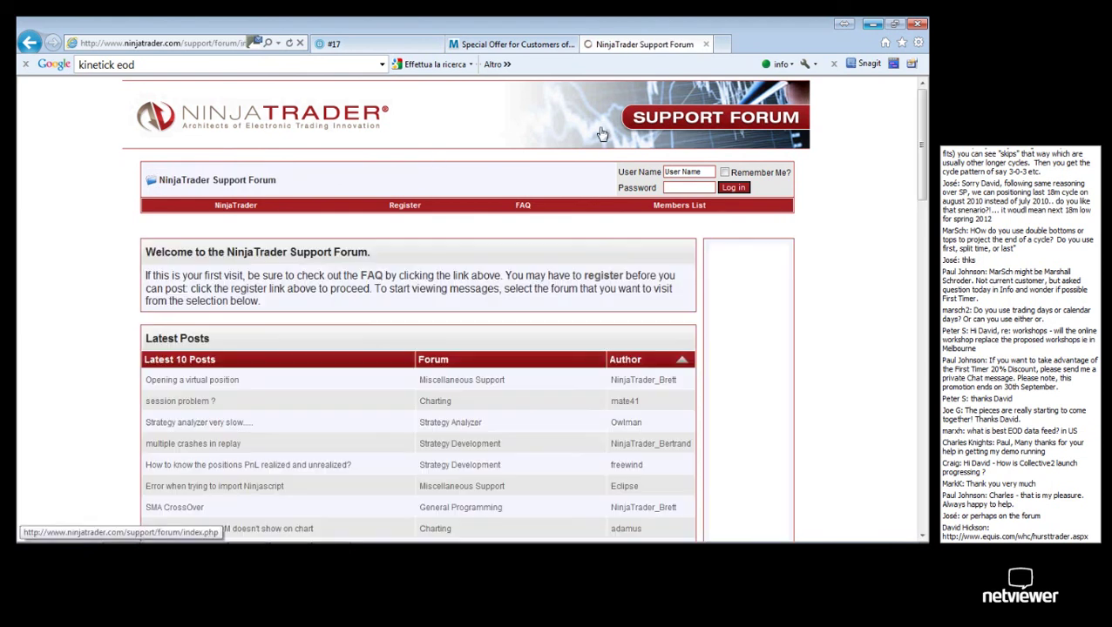
click(180, 43)
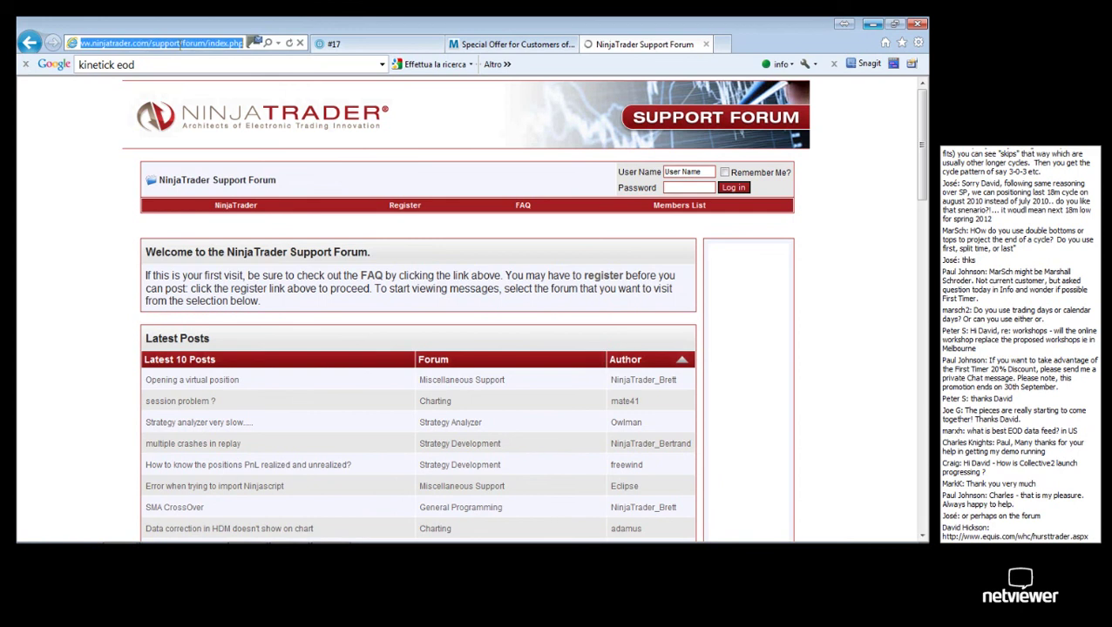
drag(181, 44, 252, 46)
key(BackSpace)
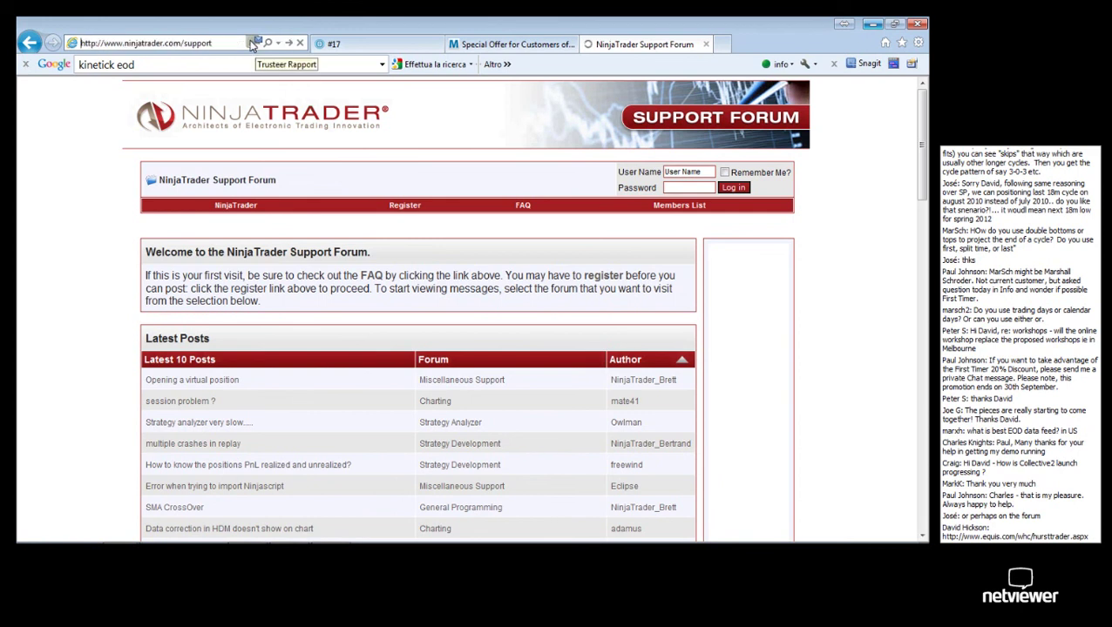
key(Return)
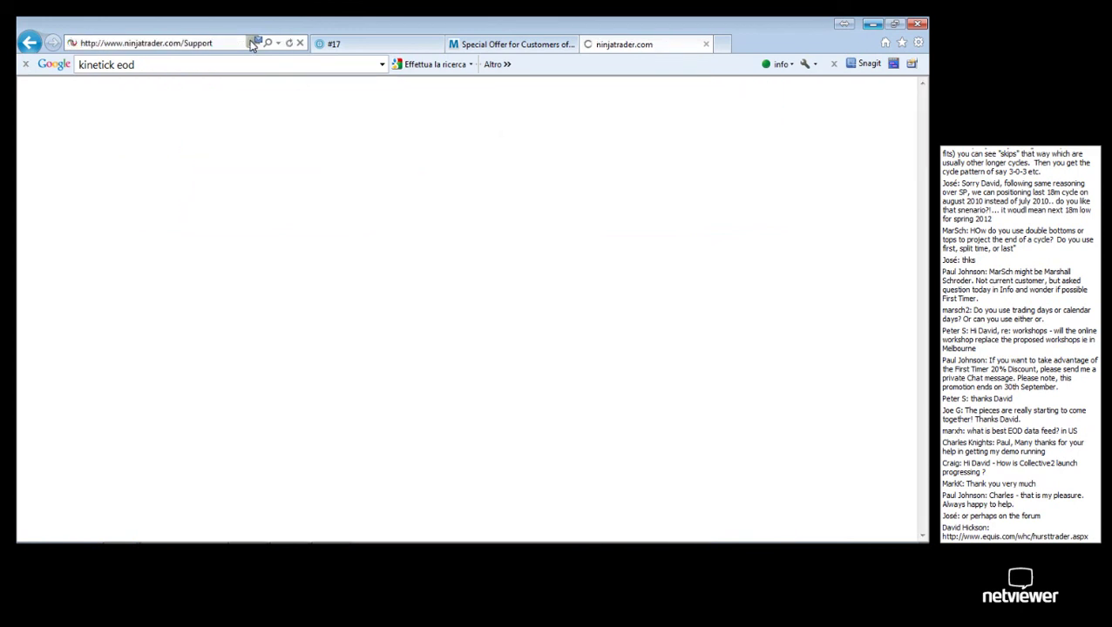
drag(181, 43, 212, 45)
key(BackSpace)
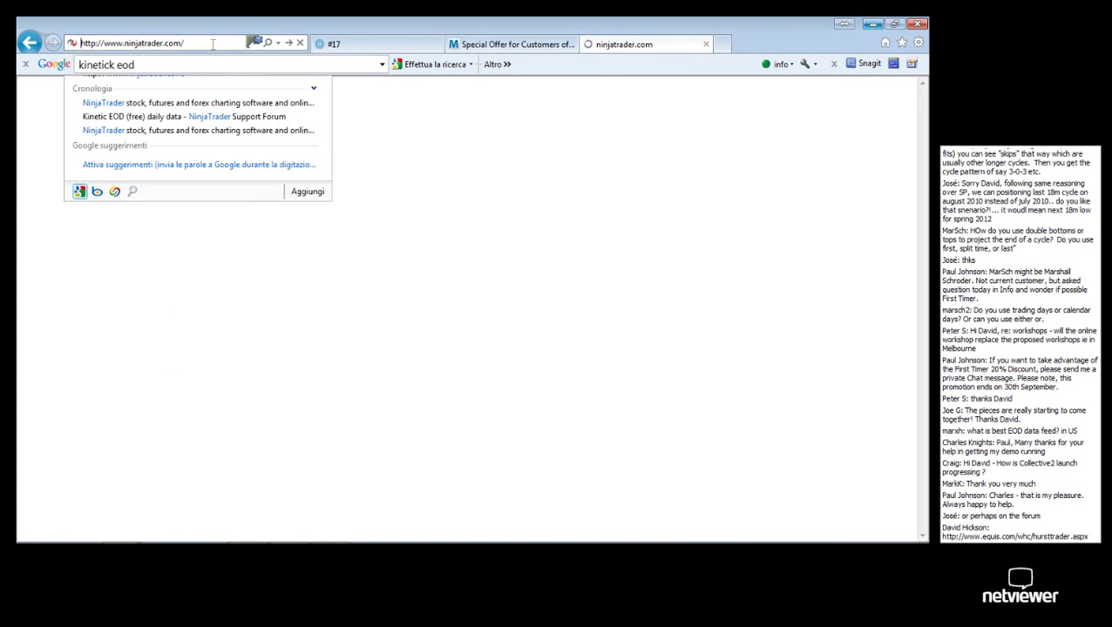
Scroll the NinjaTrader home page down to the footer and back to the top.
click(499, 189)
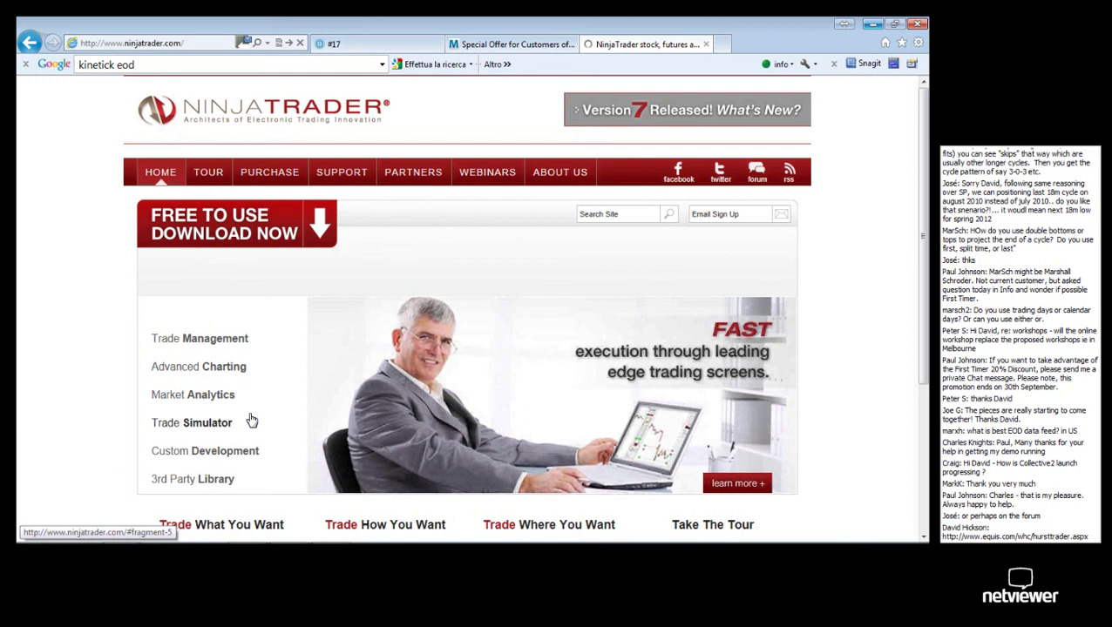
scroll(251, 421, down, 1)
scroll(251, 420, down, 2)
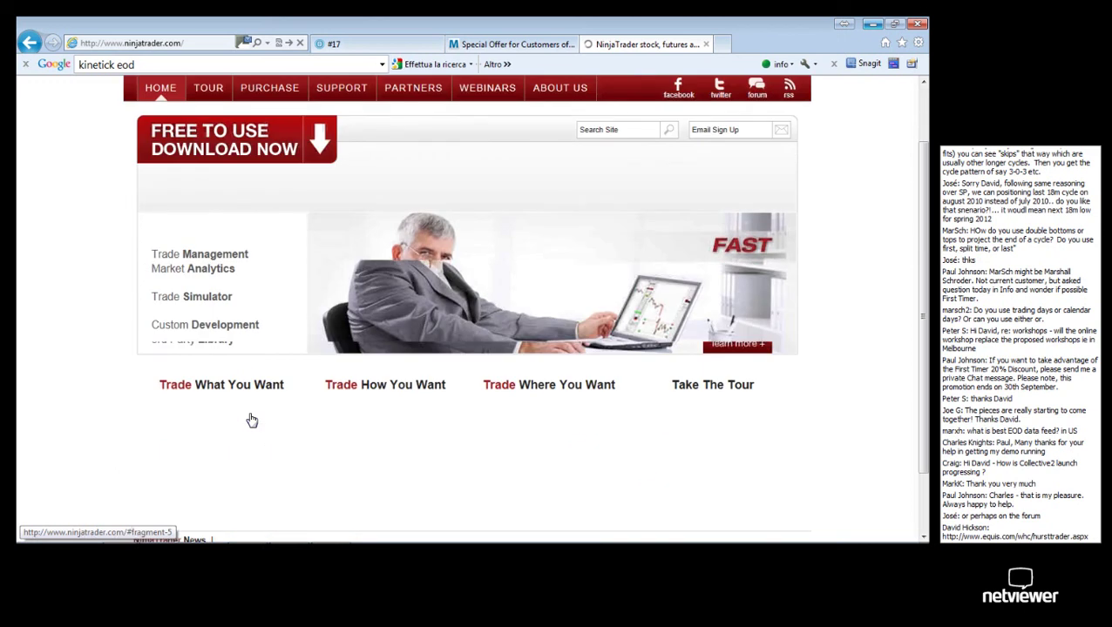
scroll(251, 421, down, 3)
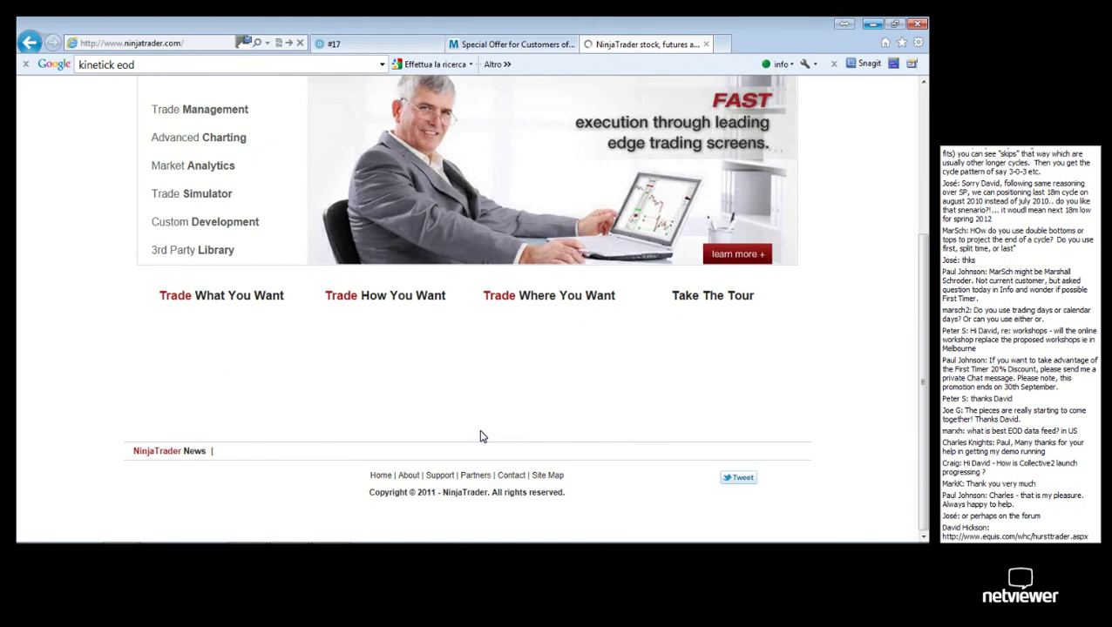
scroll(481, 436, up, 5)
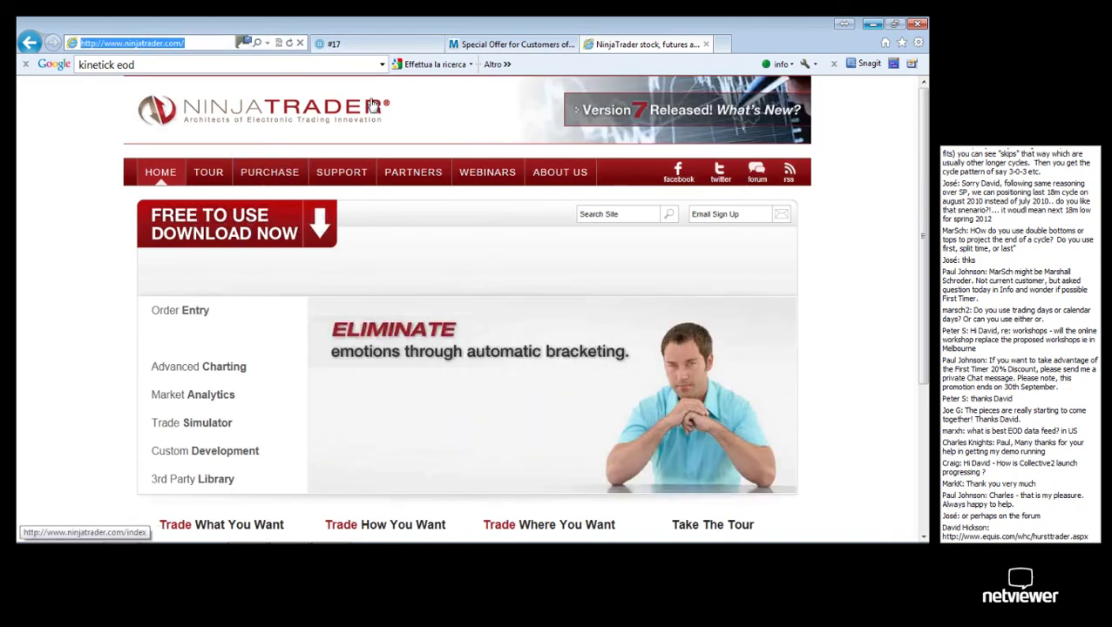
Go to kinetick.com in the address bar.
text(kinetick.)
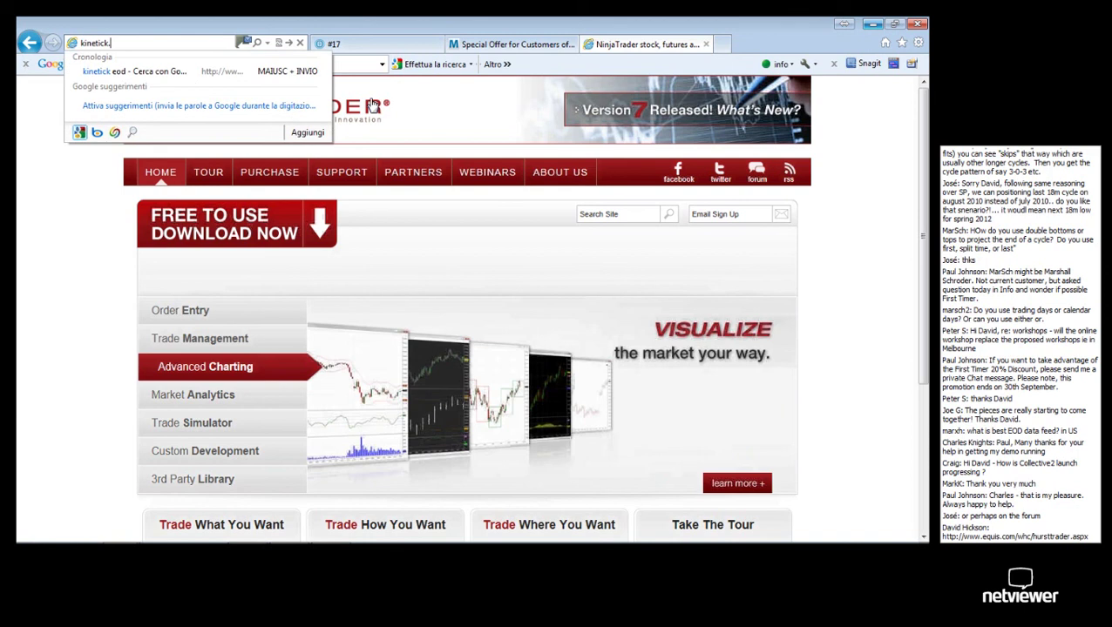
text(com)
key(Return)
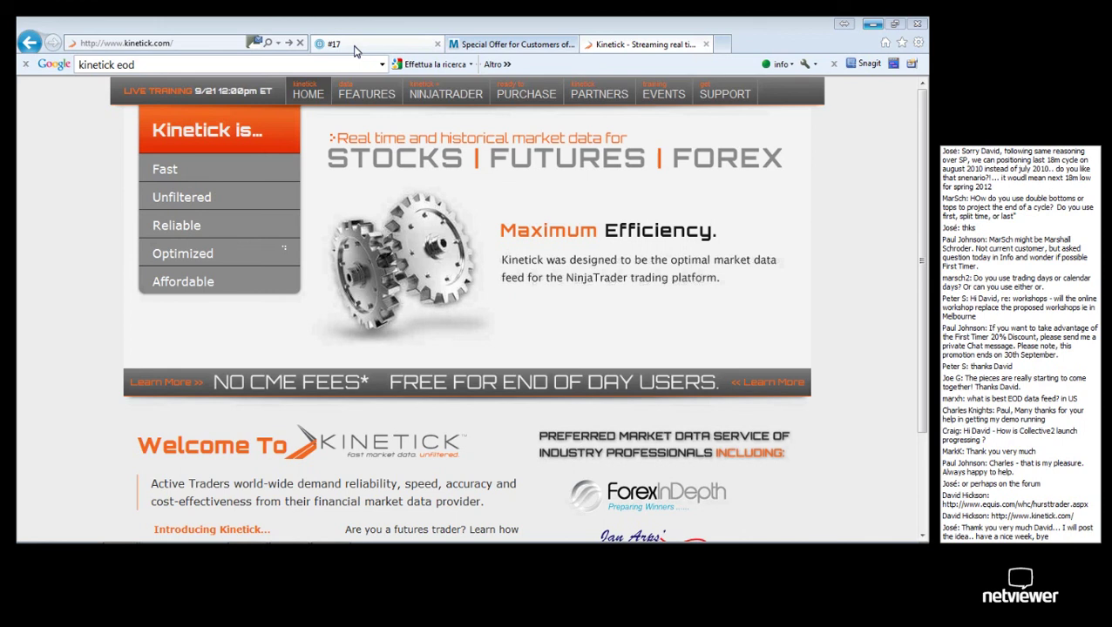
Switch to the #17 tab holding the Trader Chat Prezi presentation.
click(355, 45)
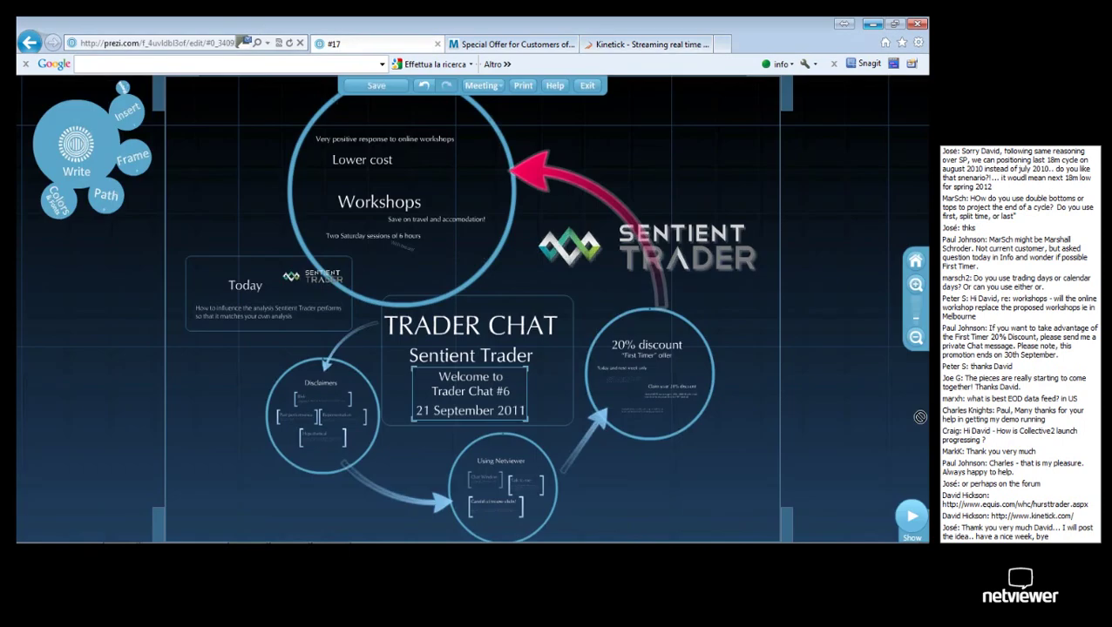